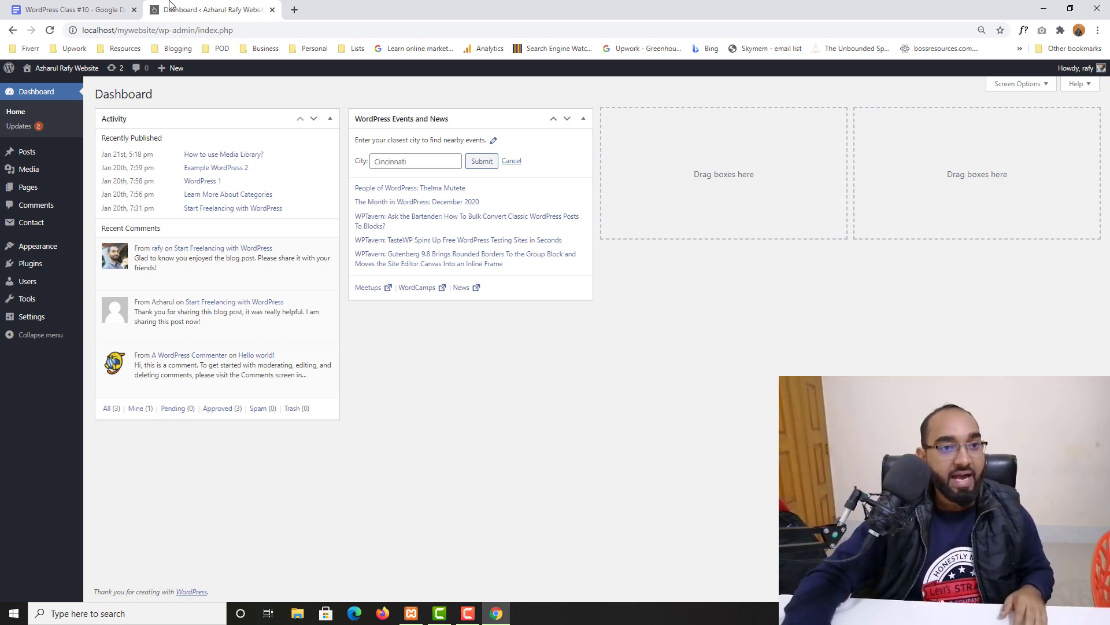
- Switch from Google Docs to the local site's WordPress admin Dashboard
click(225, 10)
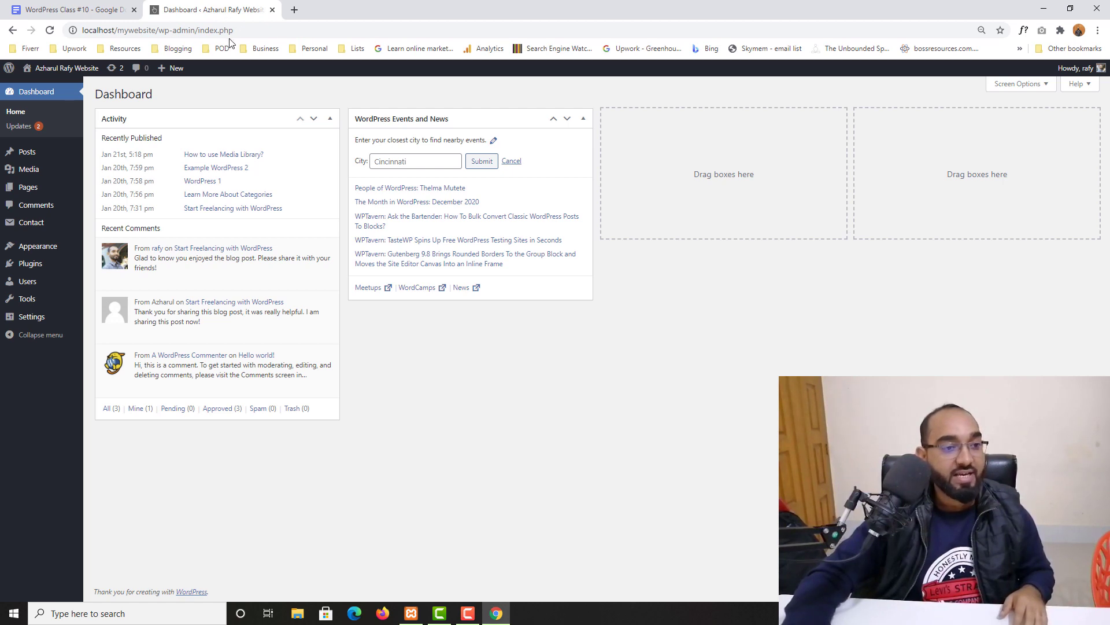
mouse_move(27, 263)
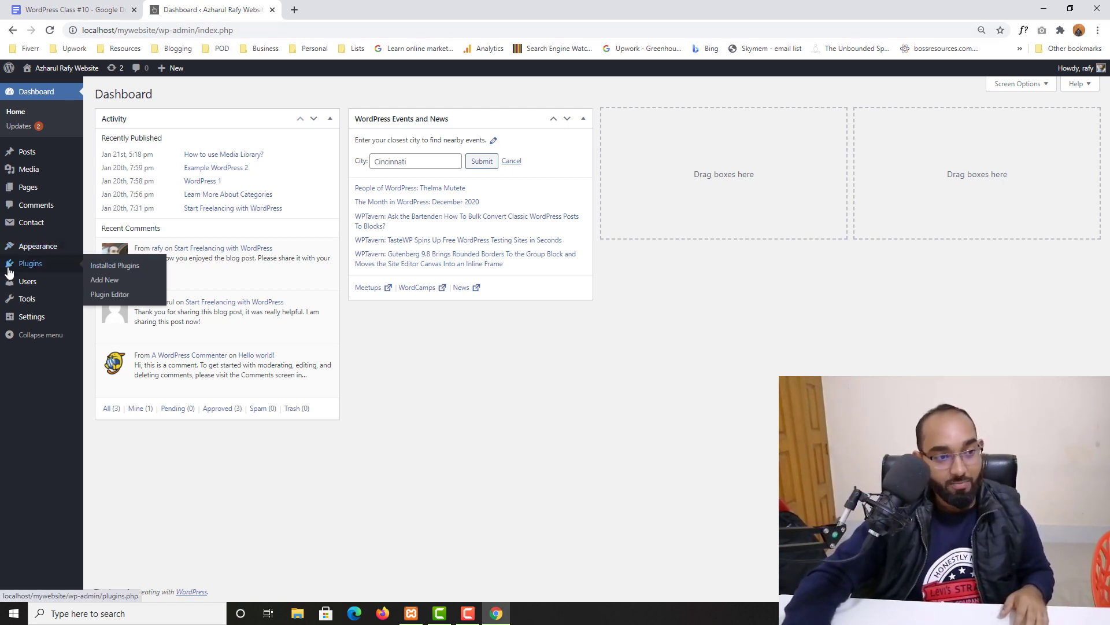
mouse_move(27, 288)
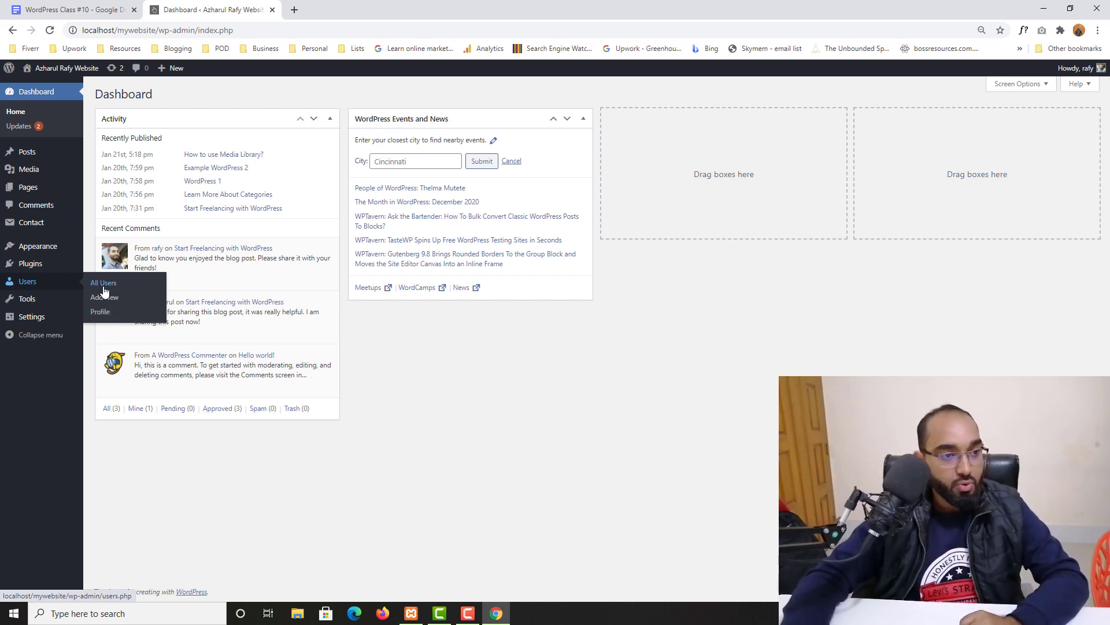
- Open Users > All Users to list the site's single Administrator account
click(105, 289)
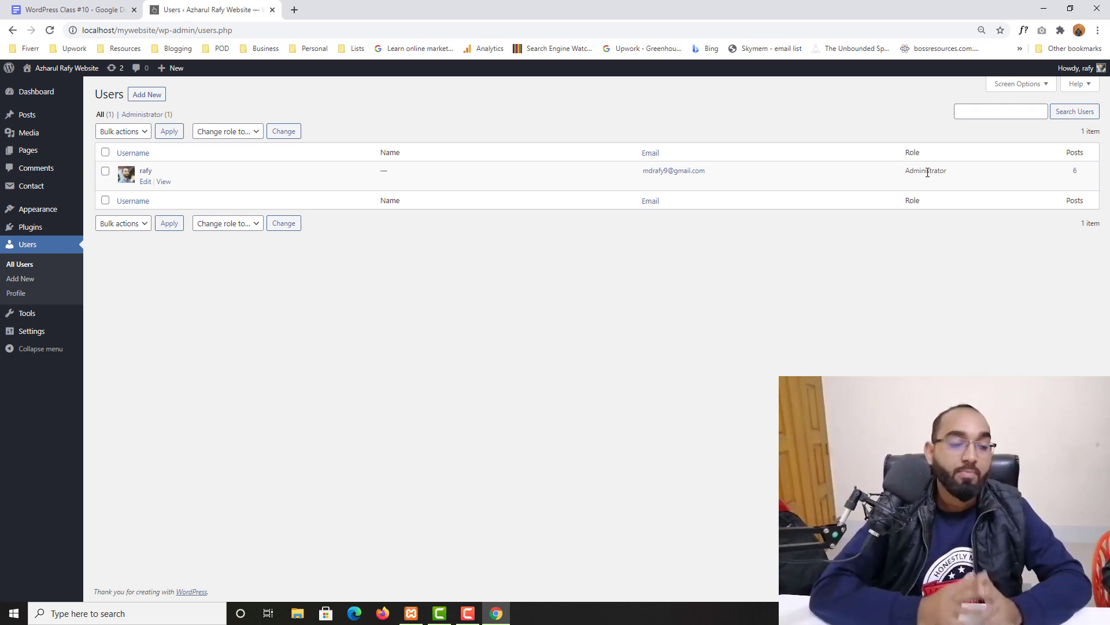
mouse_move(34, 215)
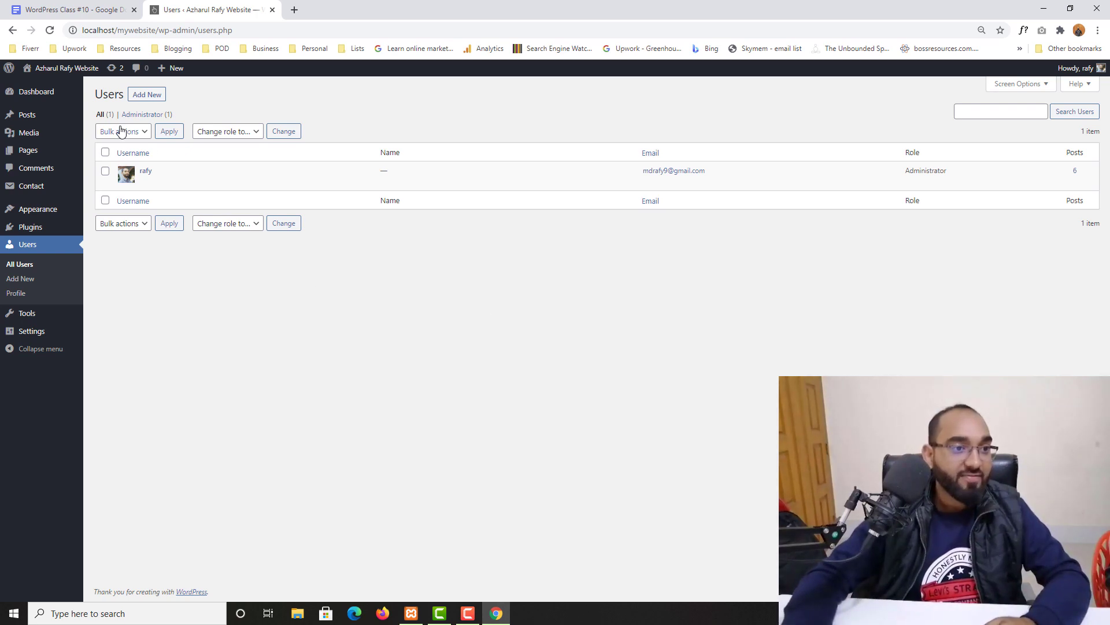
- Start an Add New User form and enter the username 'newuser'
click(148, 96)
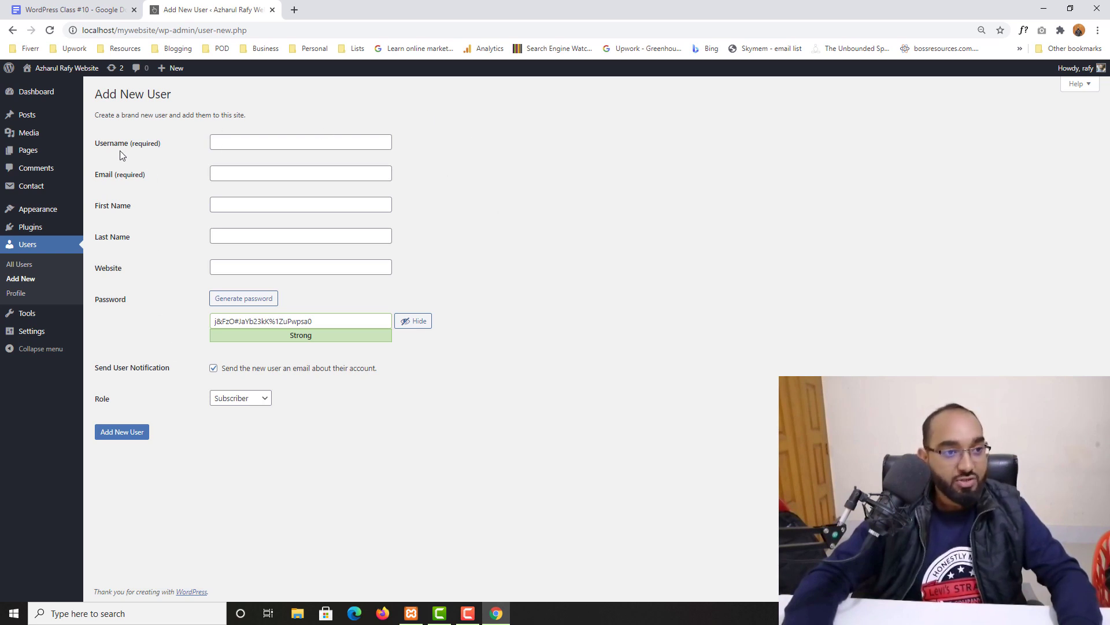
click(230, 137)
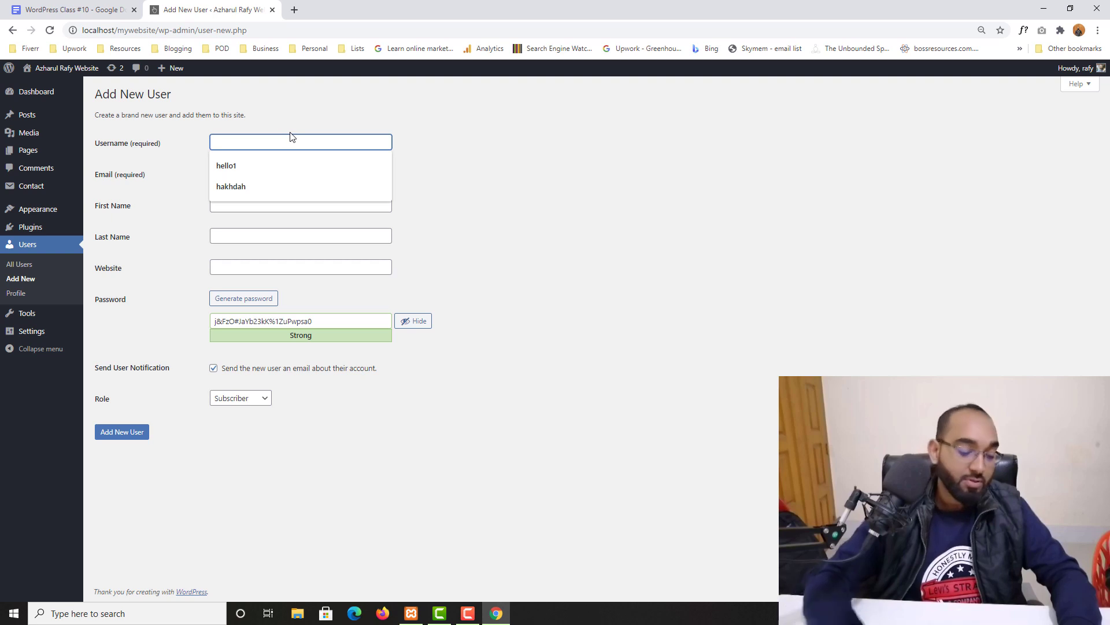
text(newu)
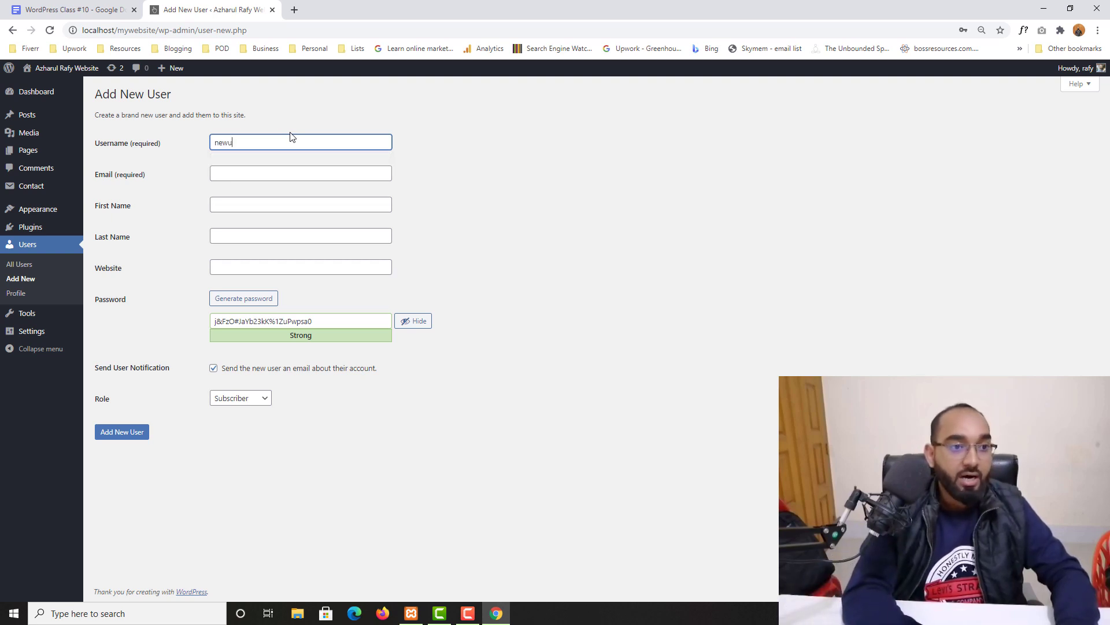
text(ser)
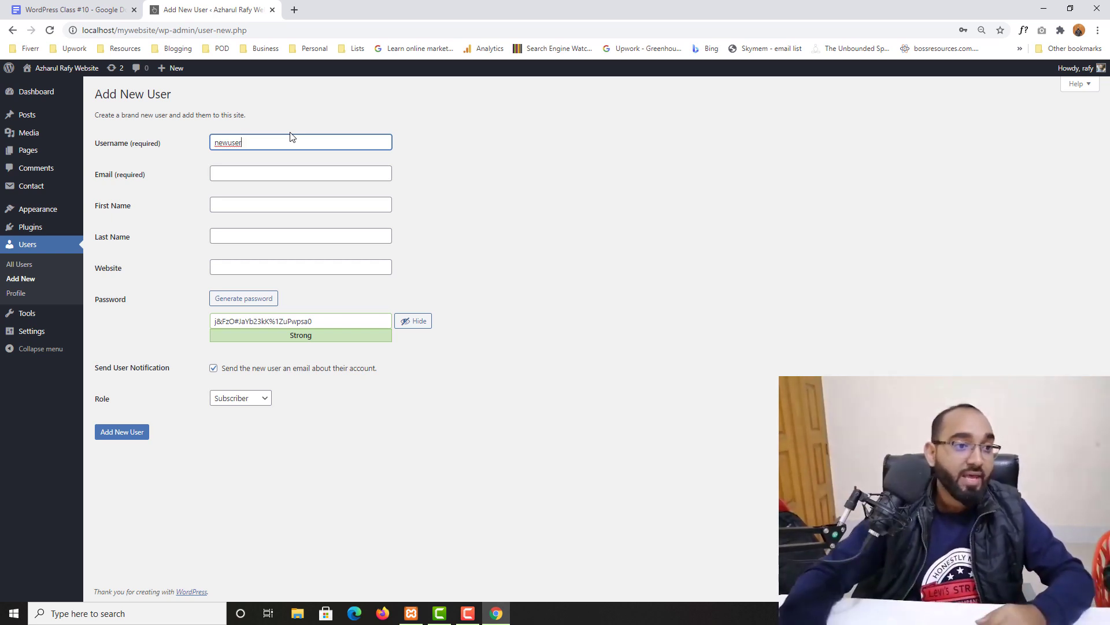
- Enter the new user's e-mail address in the Email field
click(233, 175)
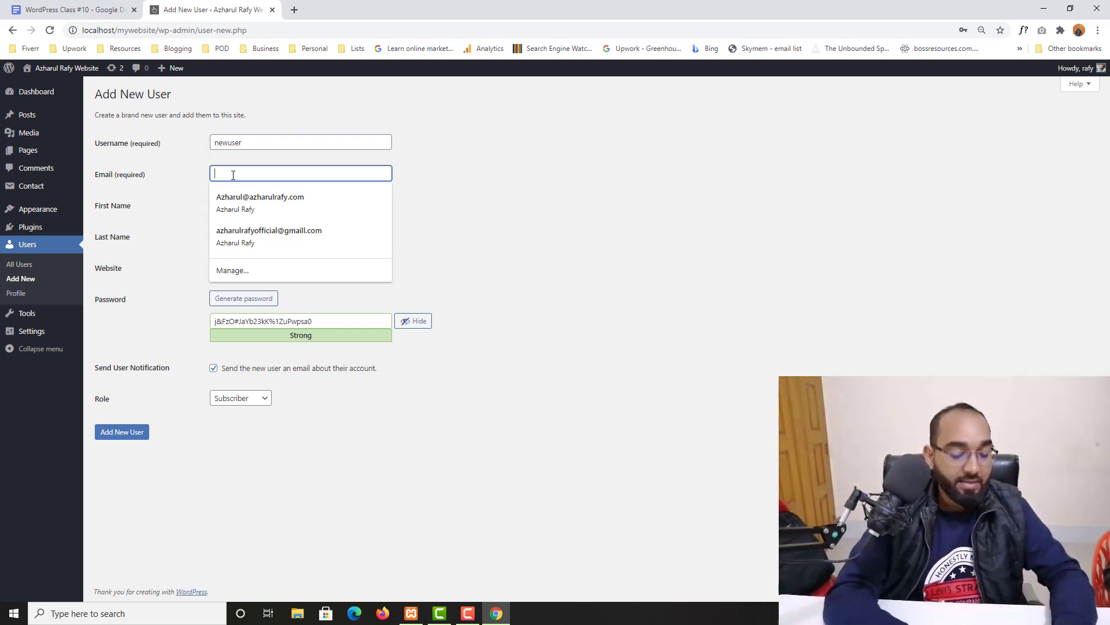
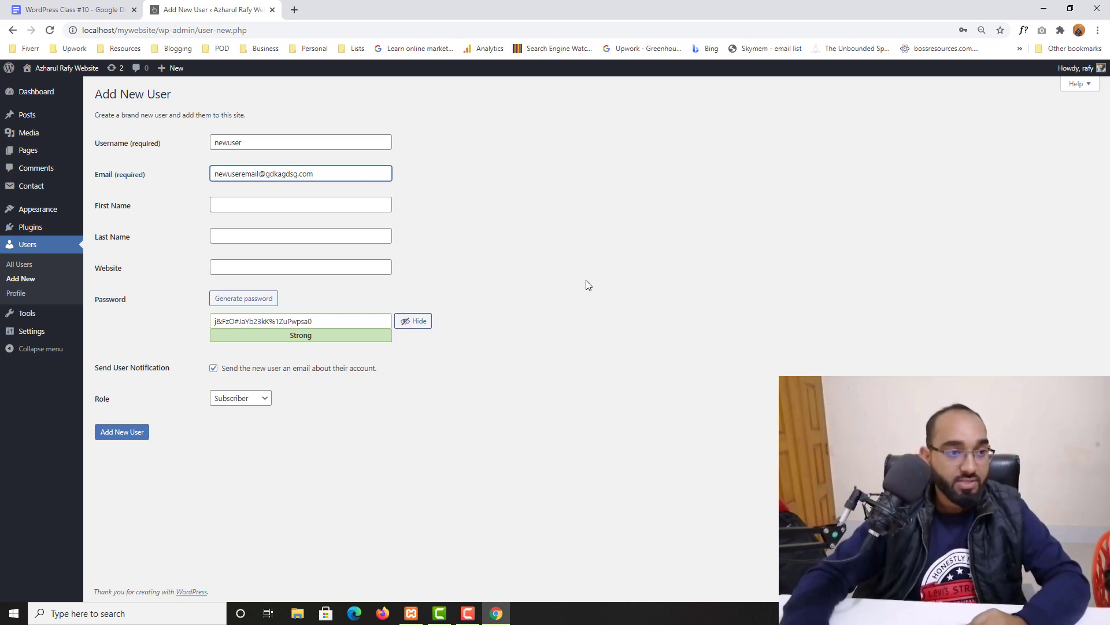
- Enter the subscriber's first name and last name in the First Name and Last Name fields
click(228, 208)
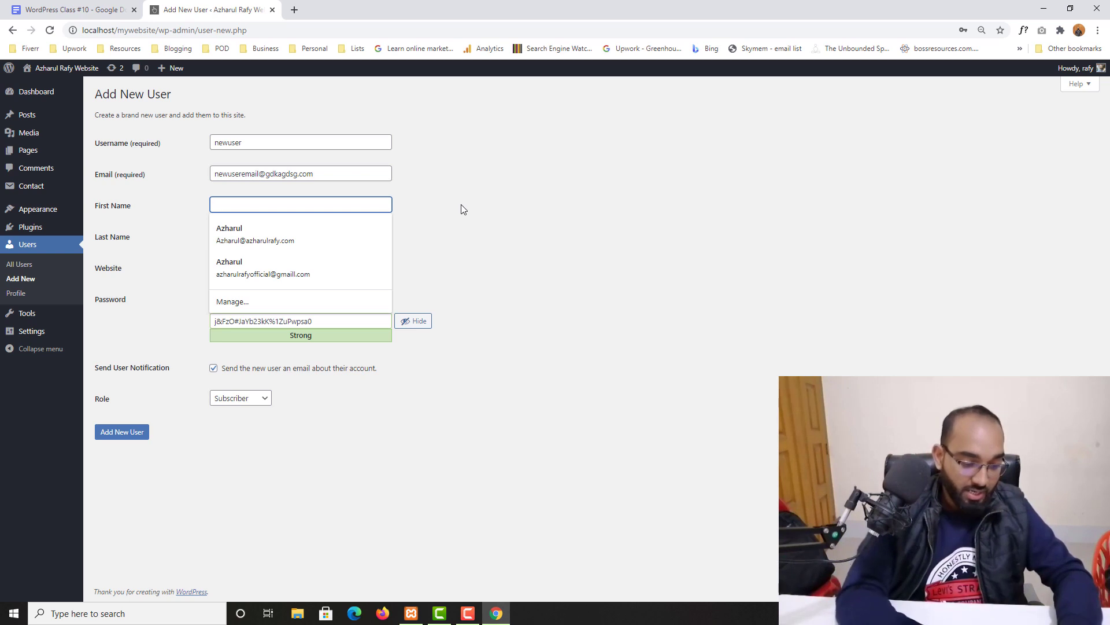
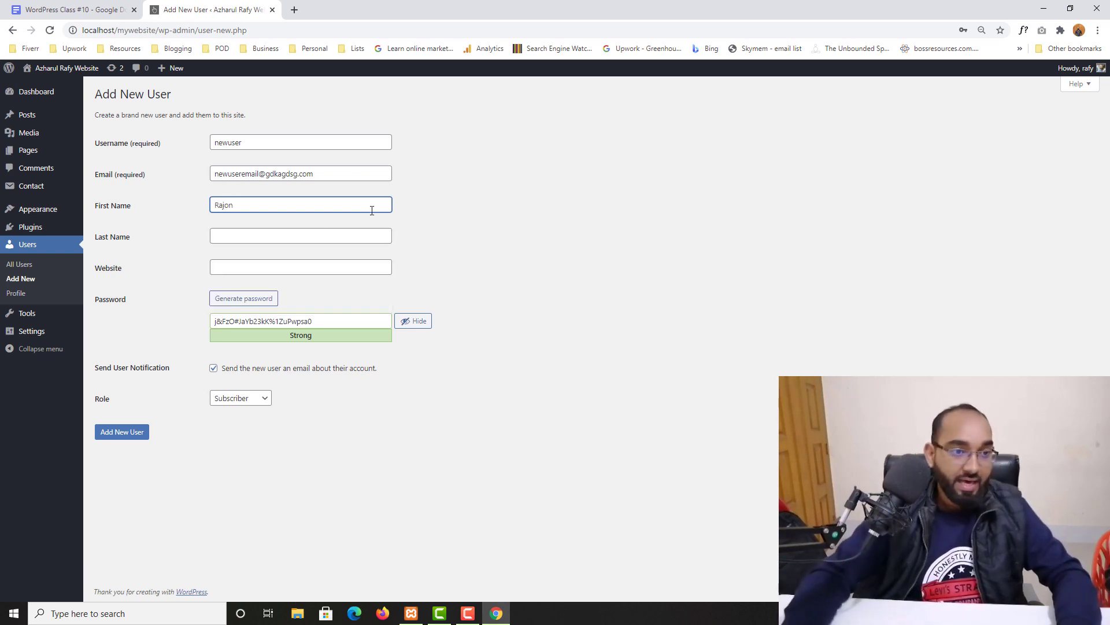
click(295, 233)
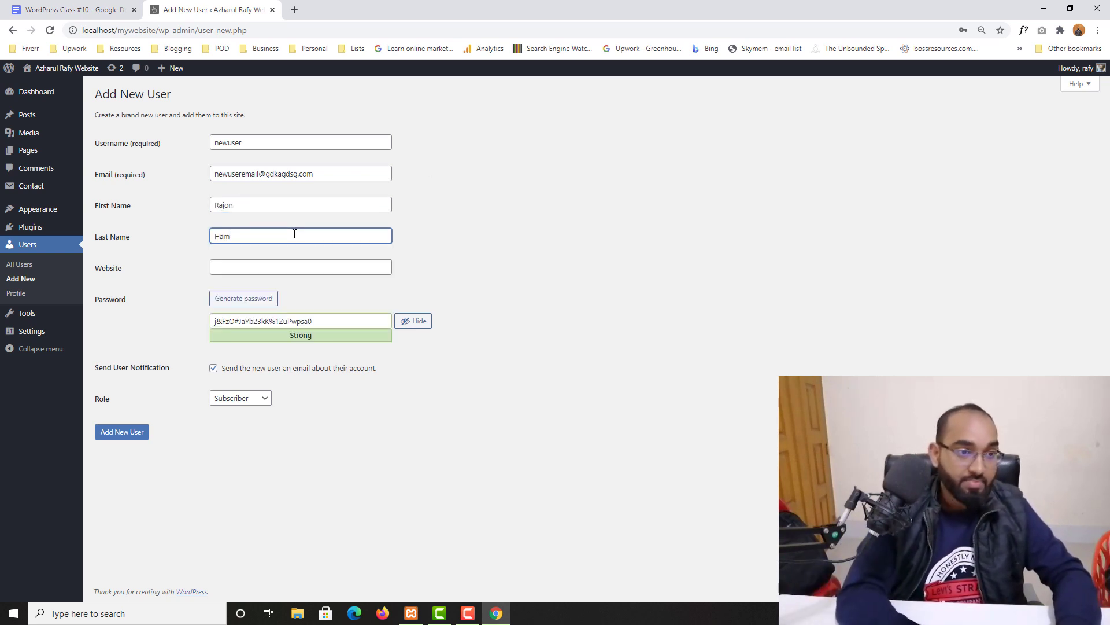
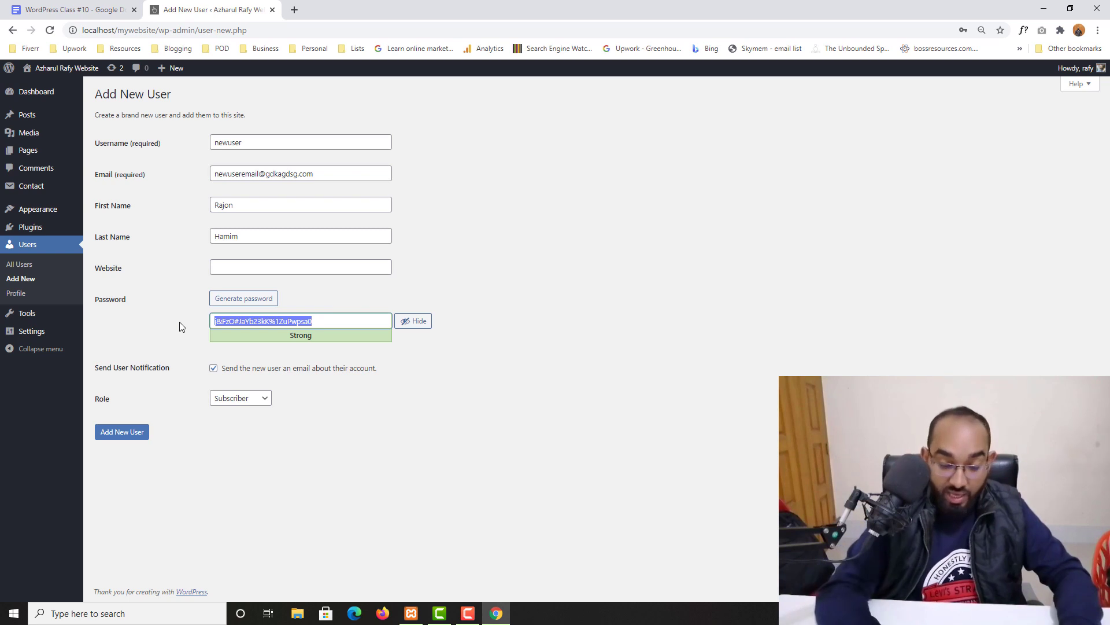
- Replace the generated password with a short weak one and confirm its use
key(BackSpace)
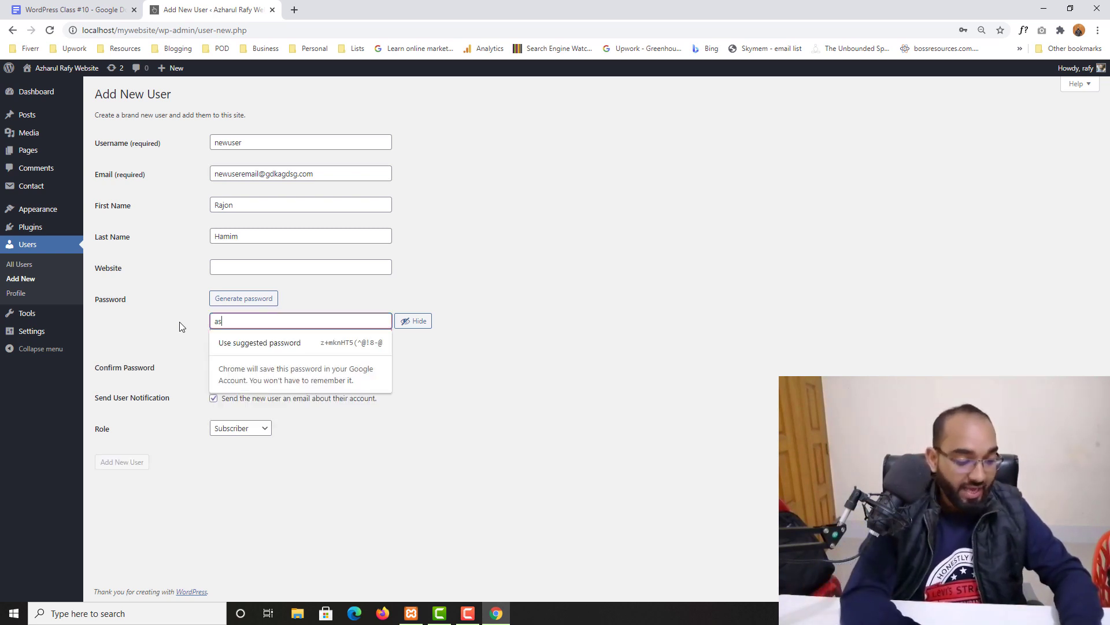
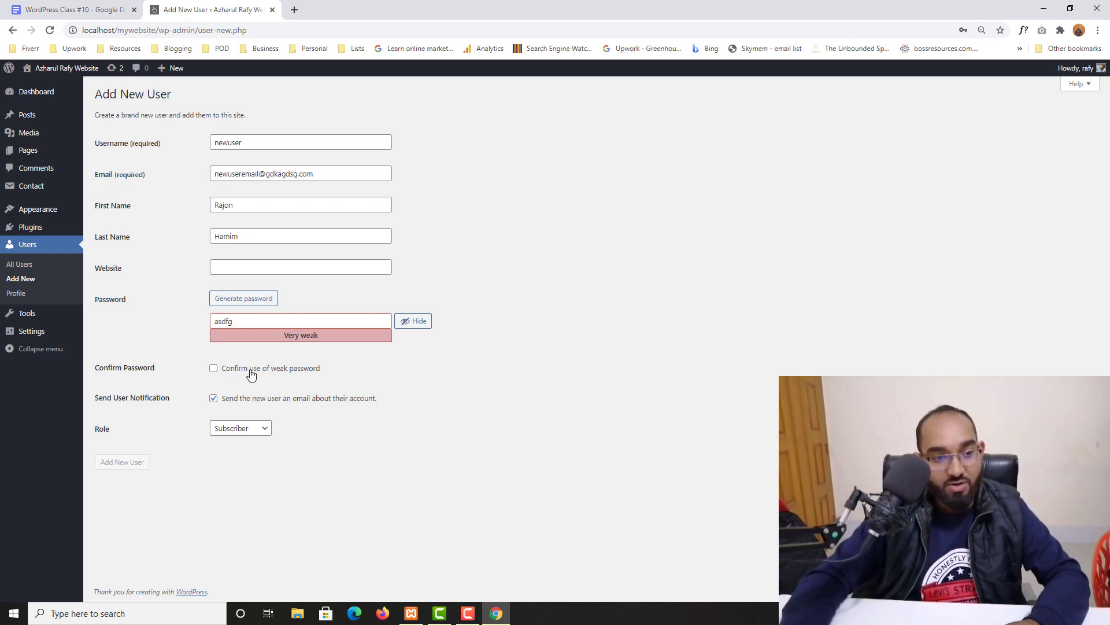
click(281, 376)
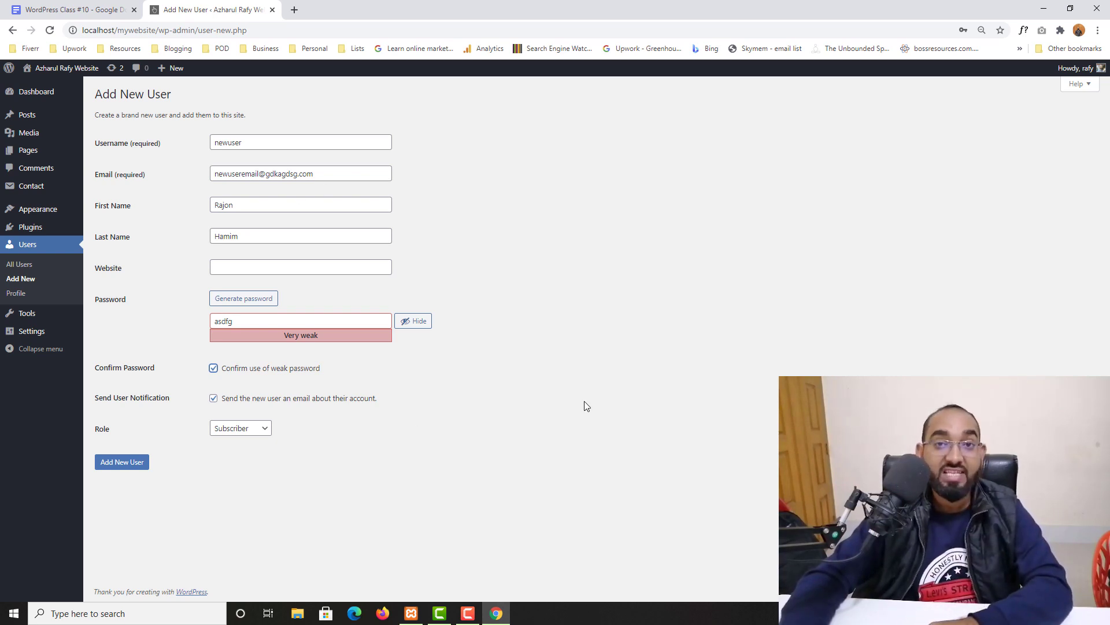
- Set the new user's role to Editor and create the account
click(214, 398)
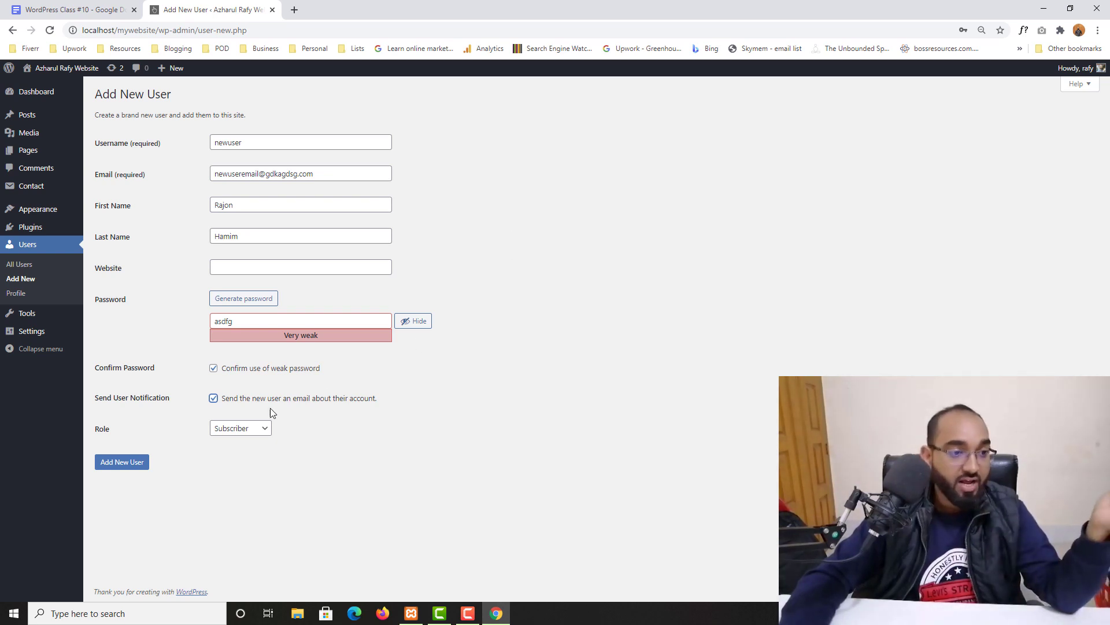
click(250, 434)
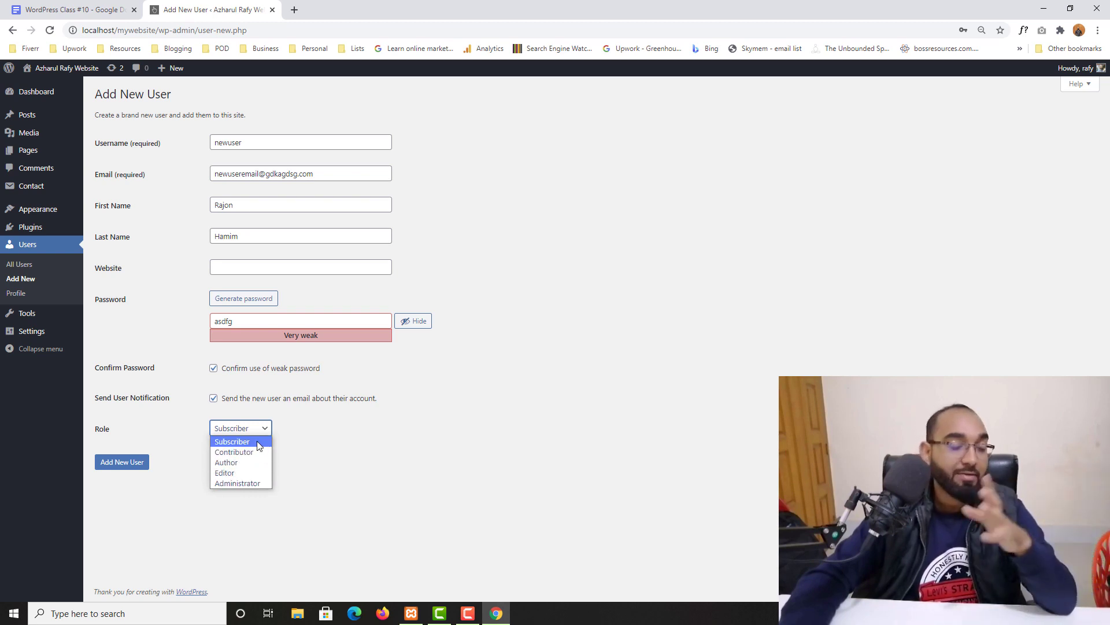
click(233, 474)
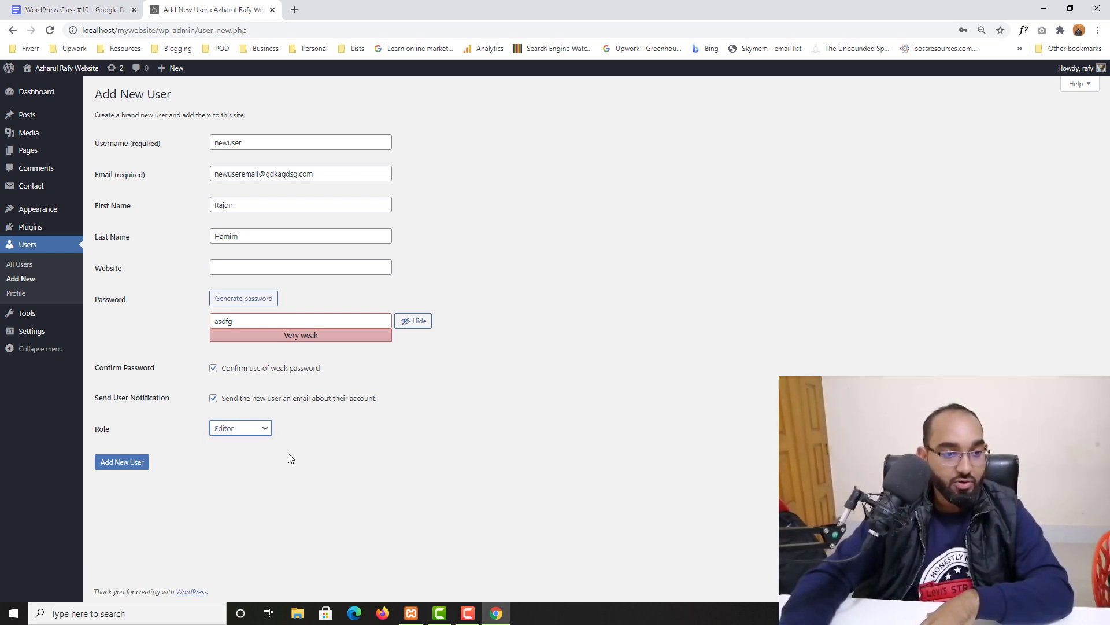
click(122, 462)
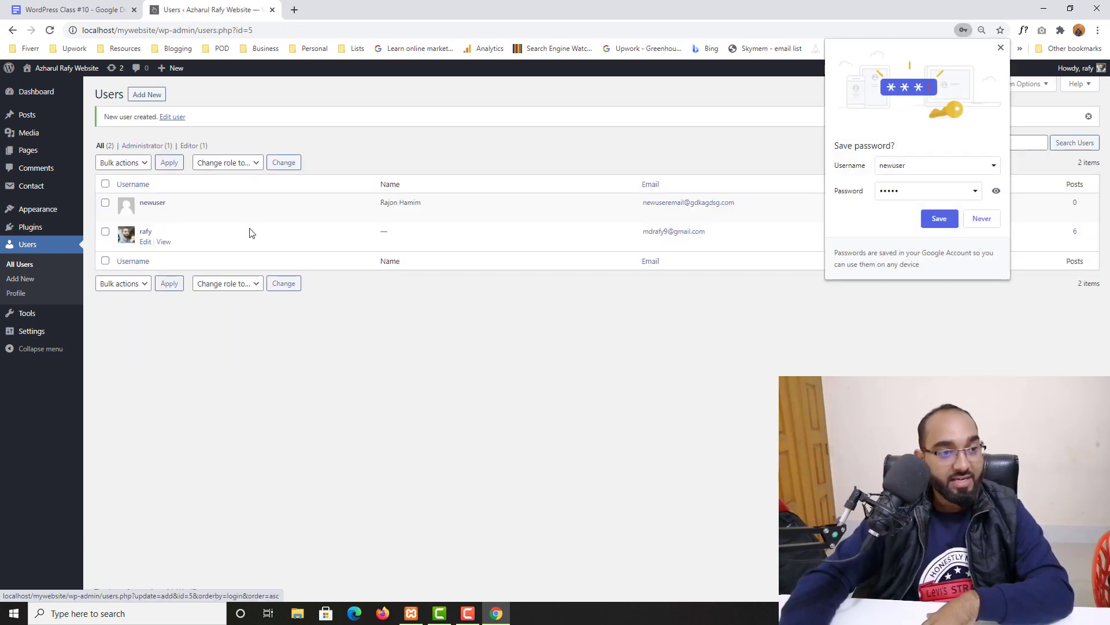
- Dismiss Chrome's save-password prompt to reveal the Users list with the new Editor
click(1001, 48)
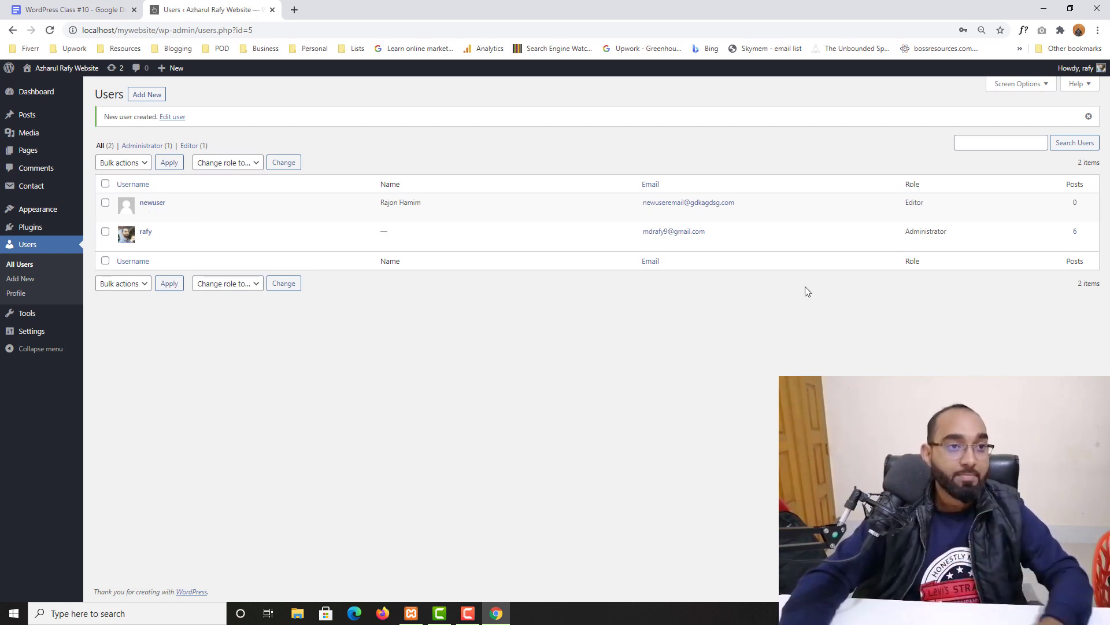
- Open localhost/mywebsite/wp-admin in an incognito window snapped beside the admin window
click(1097, 30)
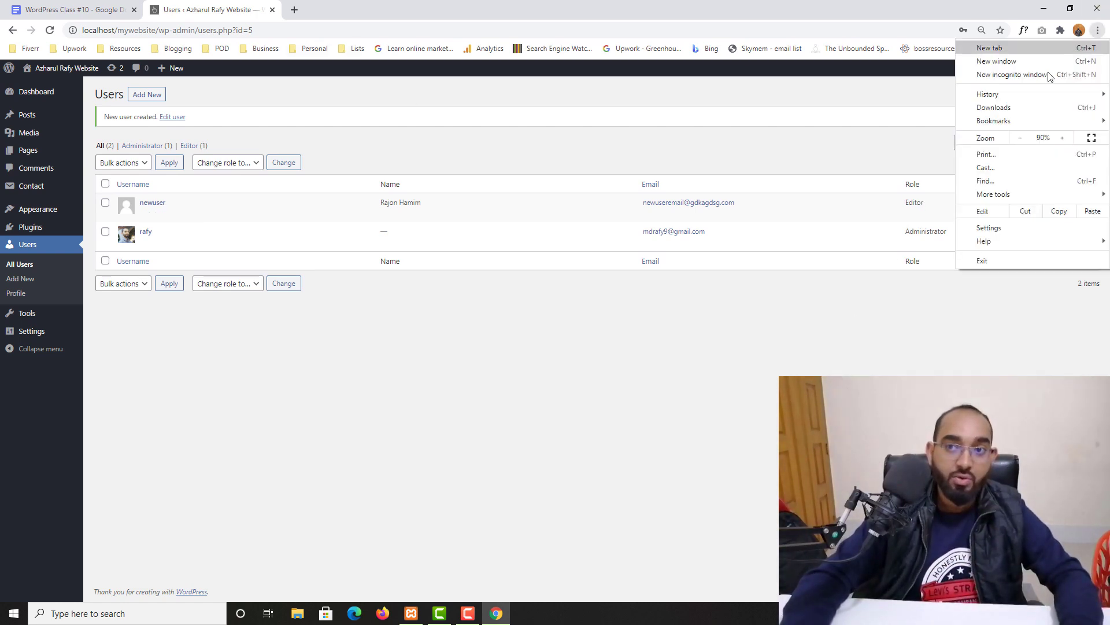
click(1050, 74)
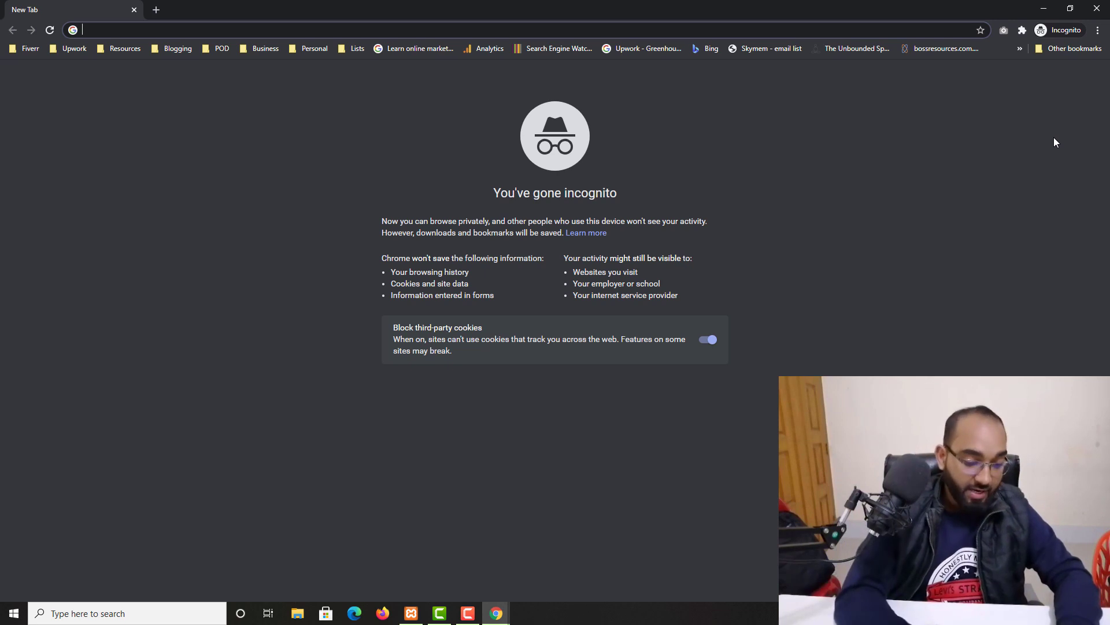
text(localhost/mywebsite/w)
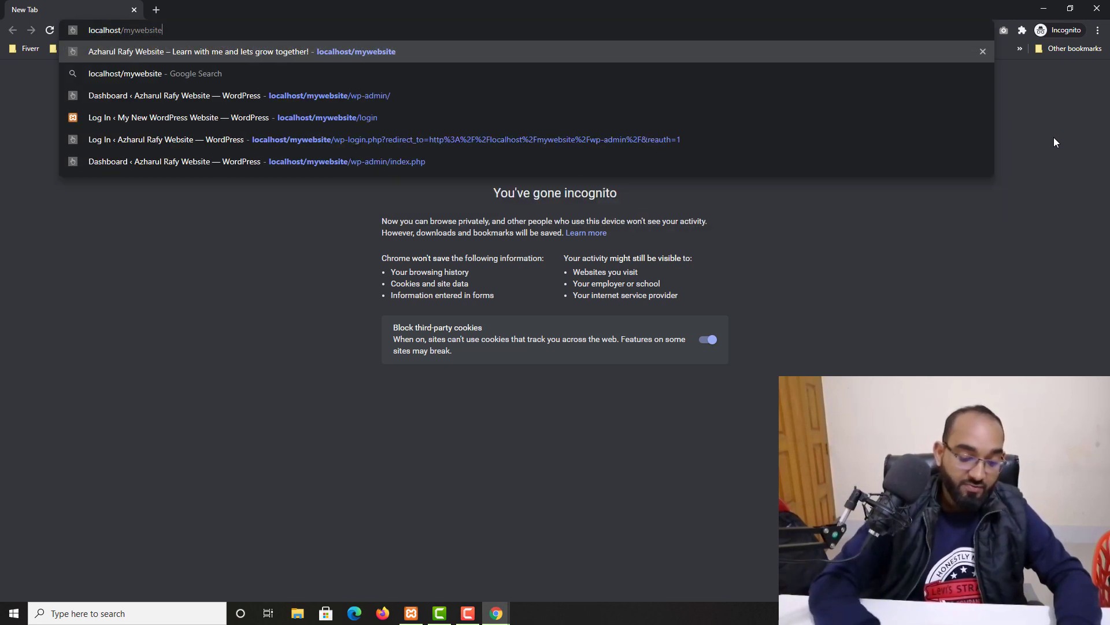
key(Return)
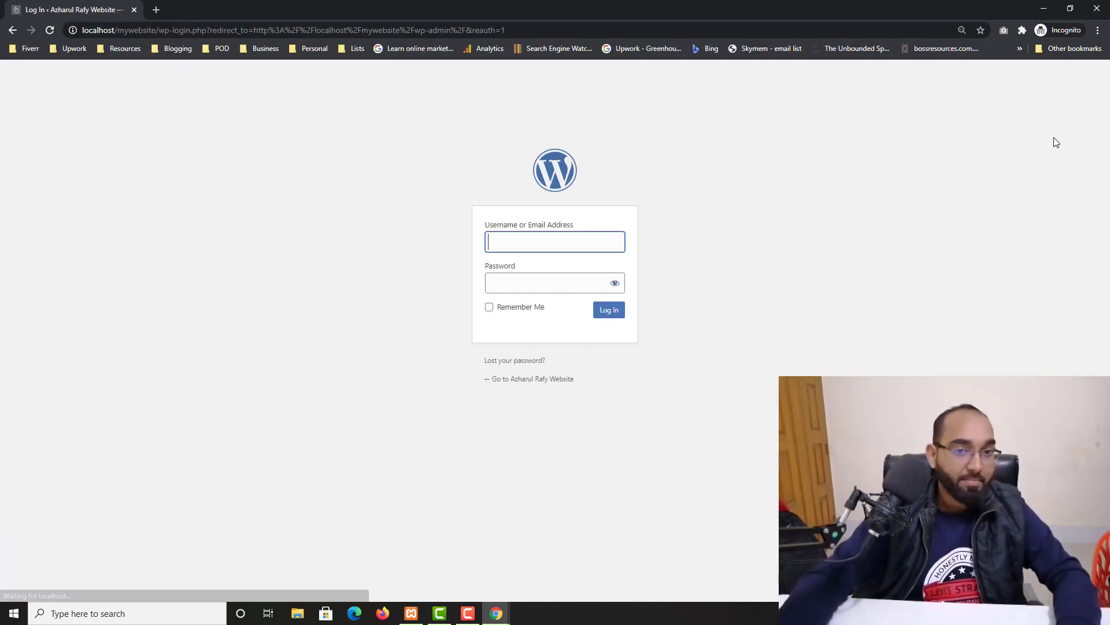
click(1064, 10)
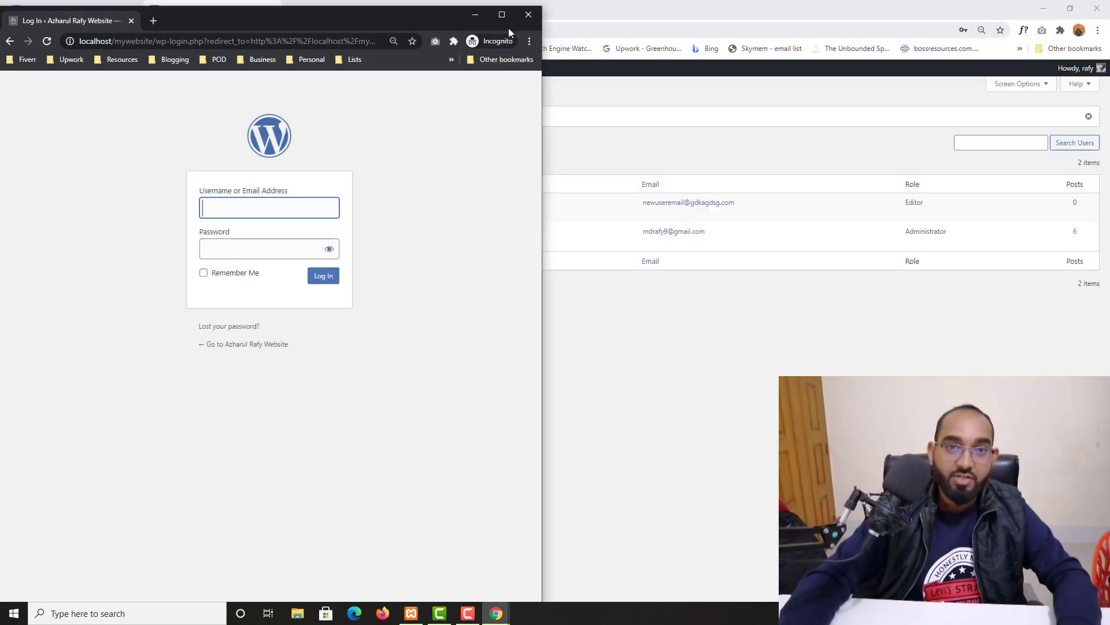
drag(414, 16, 1108, 21)
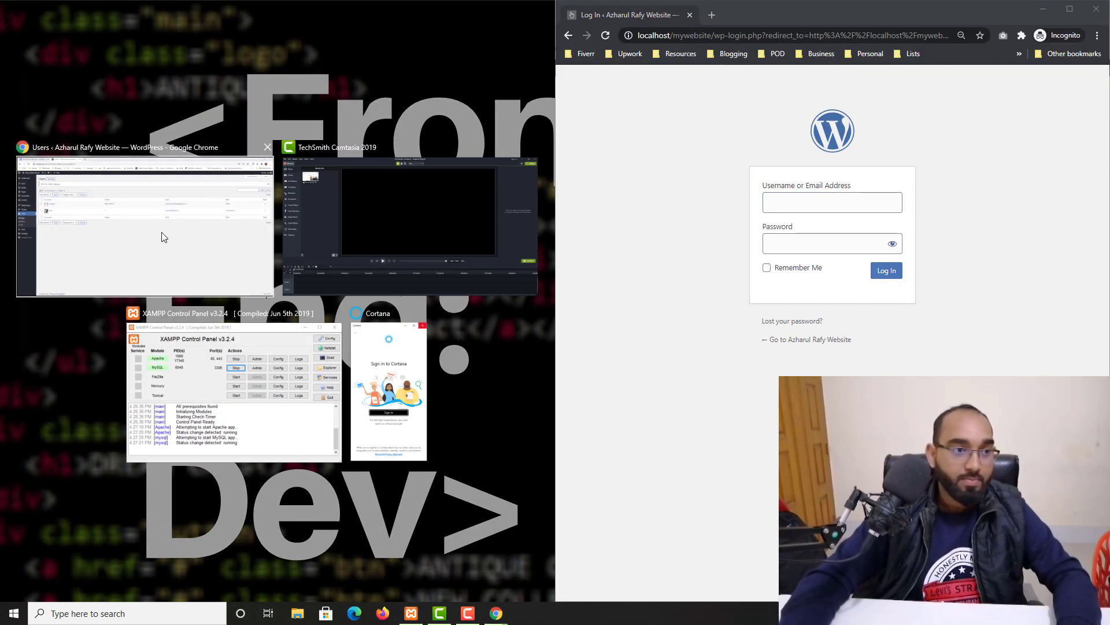
click(163, 235)
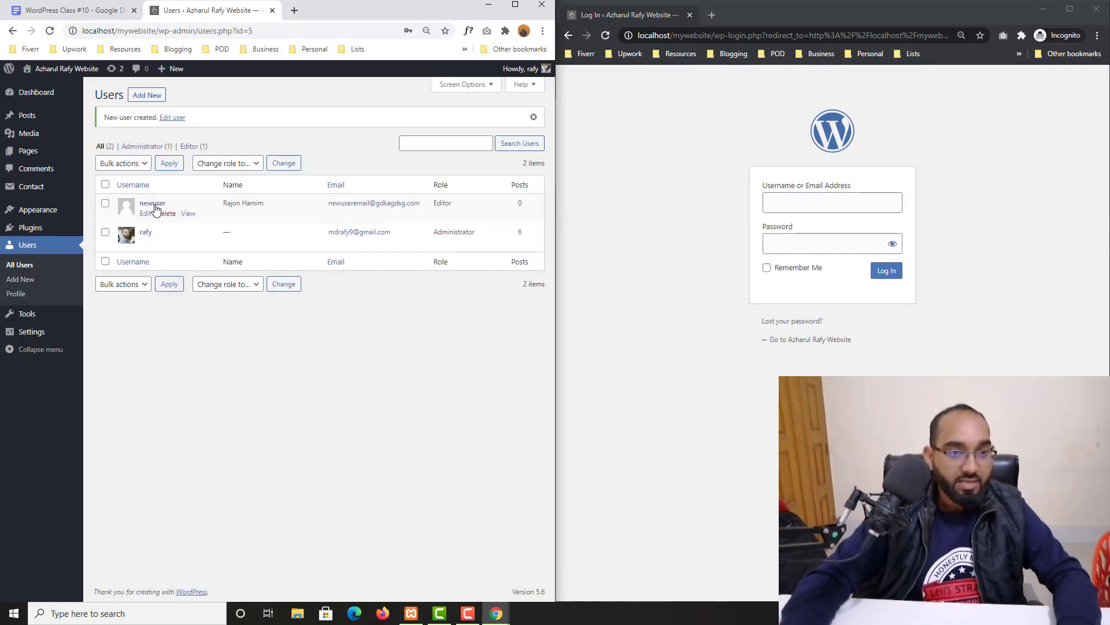
- Log in to the incognito window with the new user's username and password
click(793, 206)
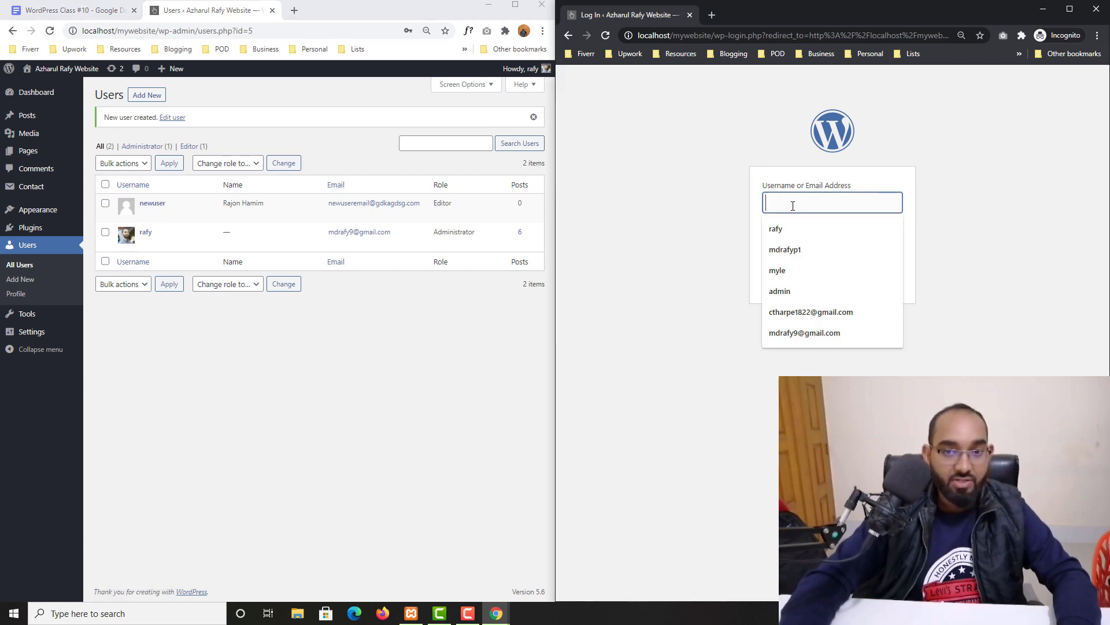
text(newu)
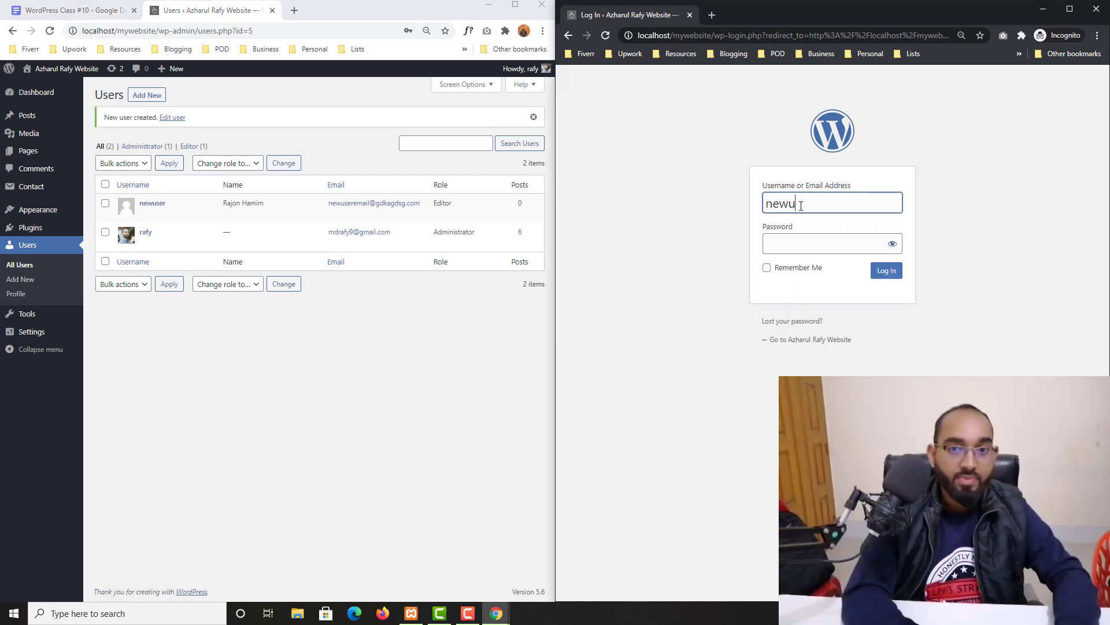
text(ser)
click(800, 243)
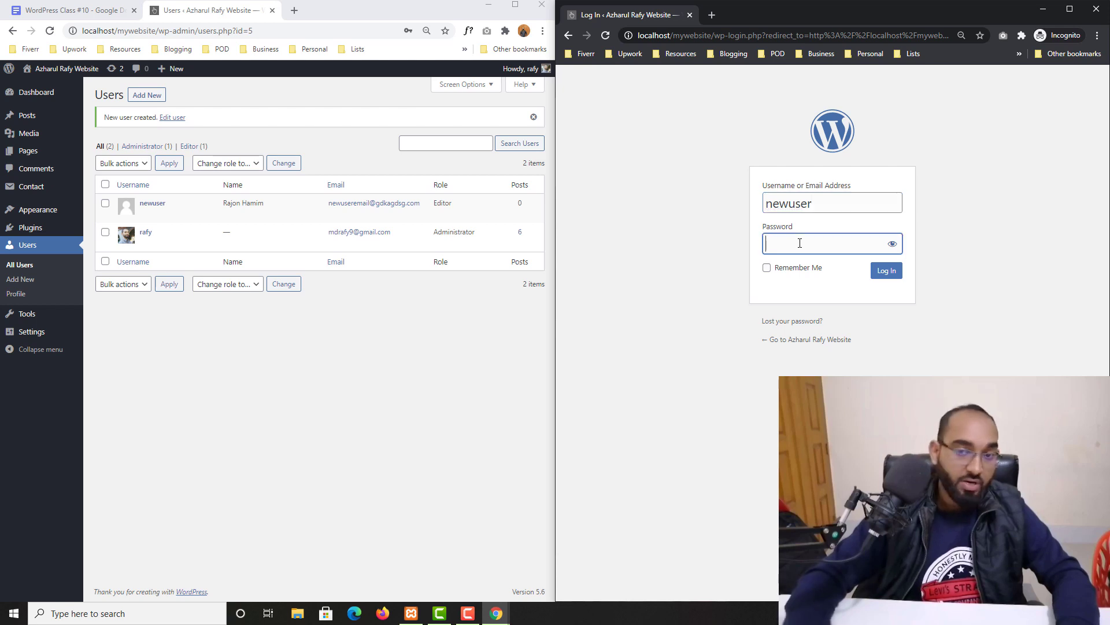
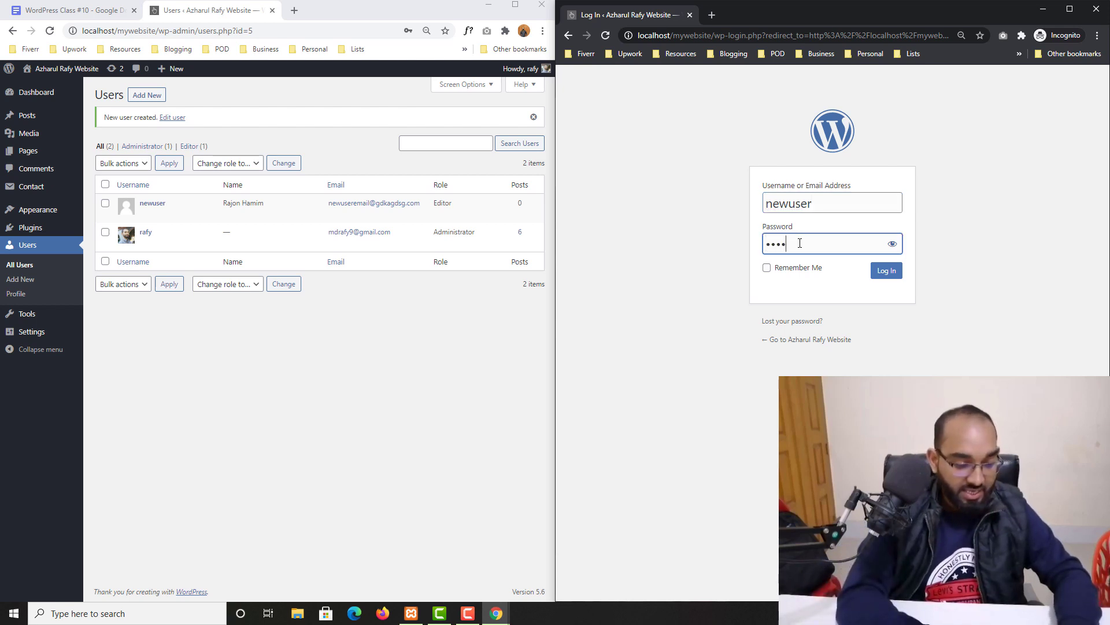
click(879, 275)
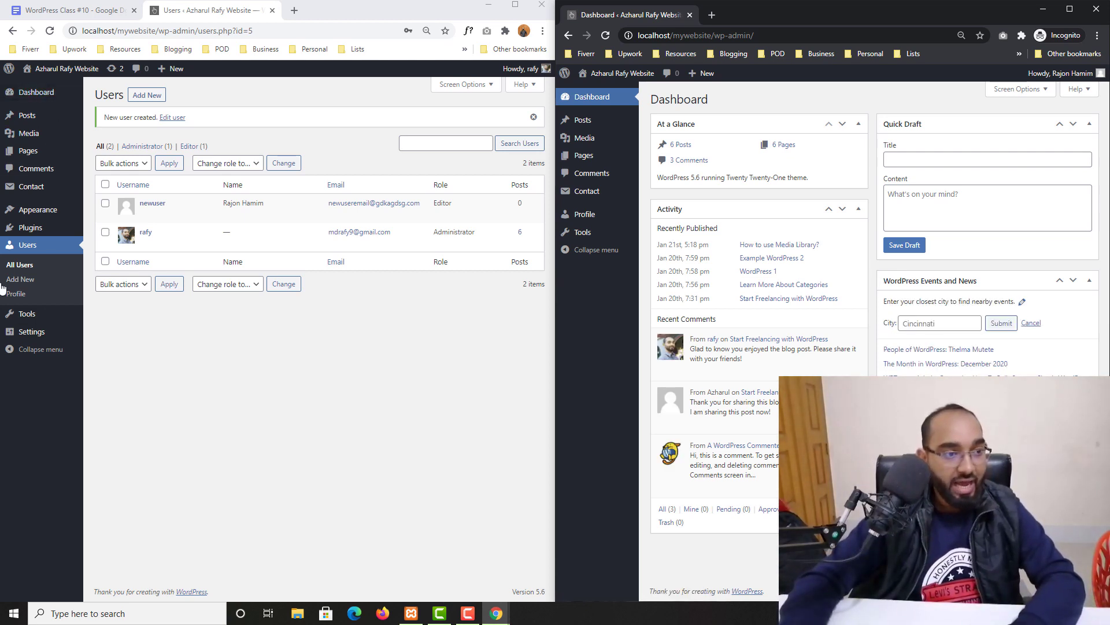
- Show the admin Dashboard in the left window to compare it with the Editor's sidebar
mouse_move(21, 103)
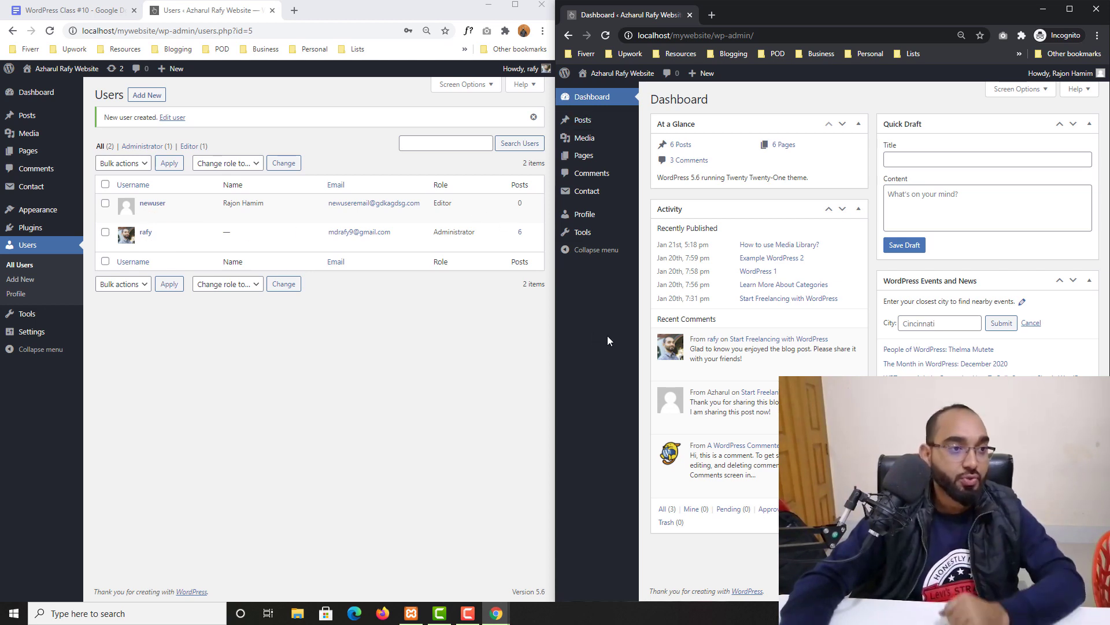
click(46, 92)
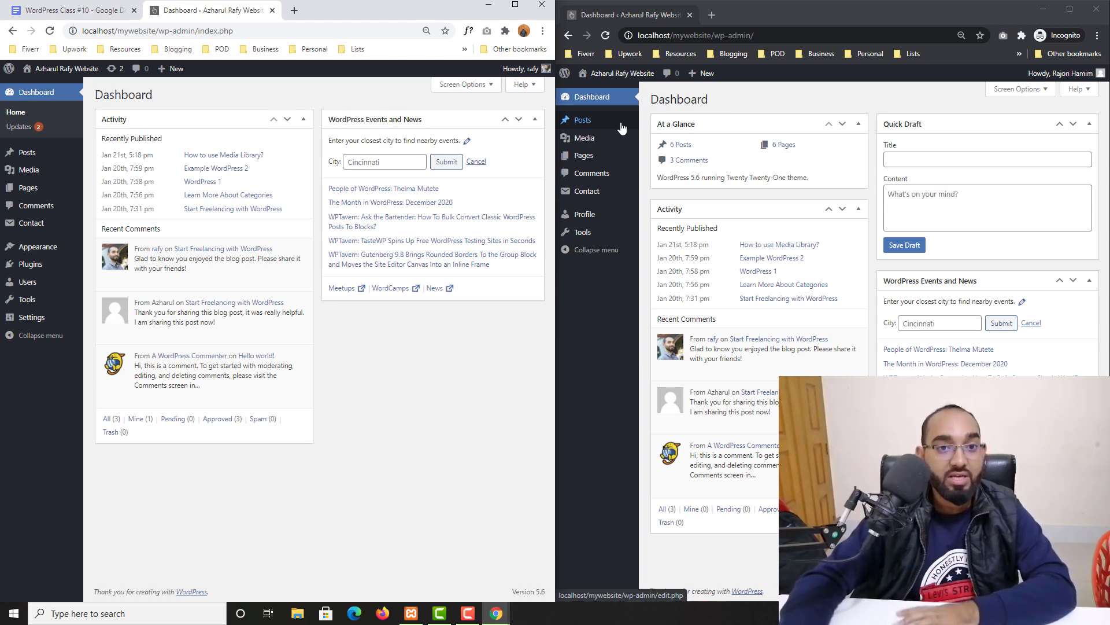
- As the Editor, browse Posts and the Media Library, viewing the hand-icon image details
click(584, 123)
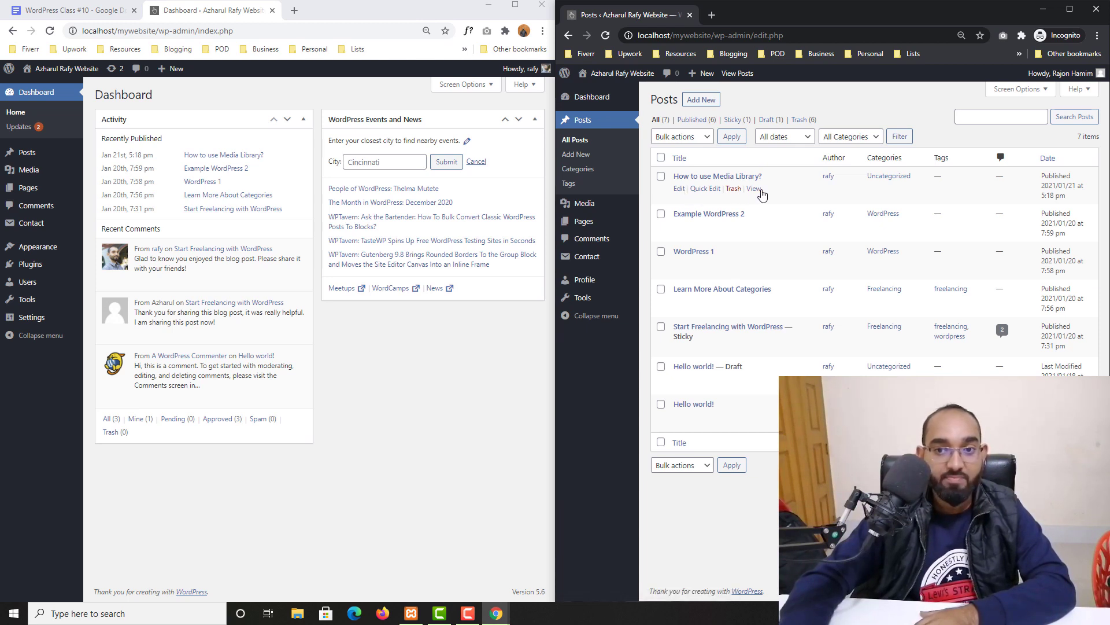
mouse_move(611, 215)
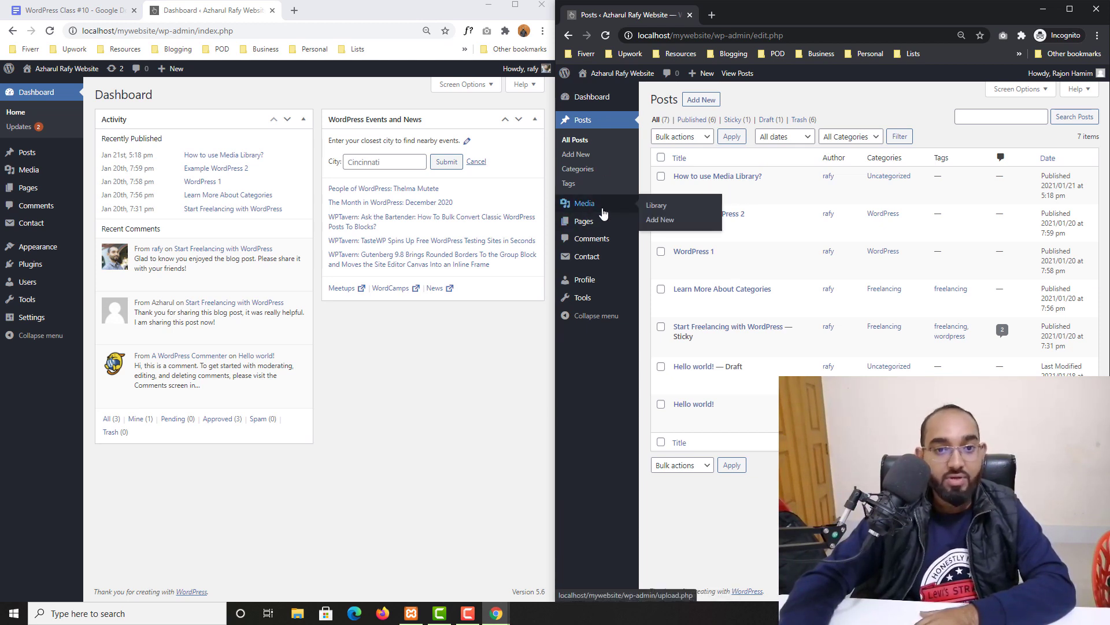
click(656, 208)
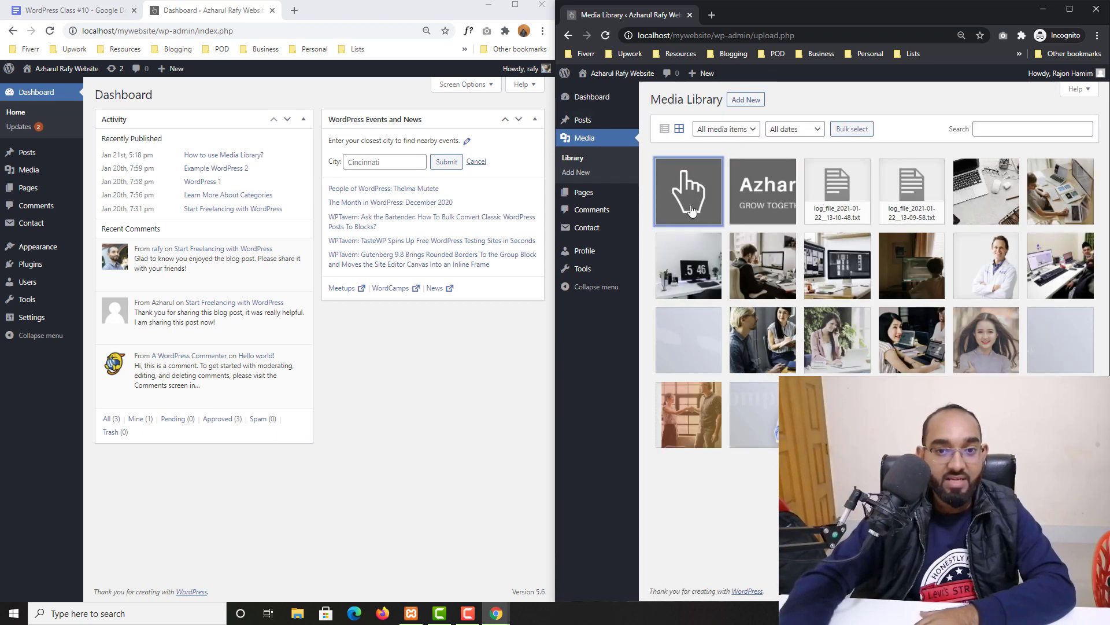
click(688, 196)
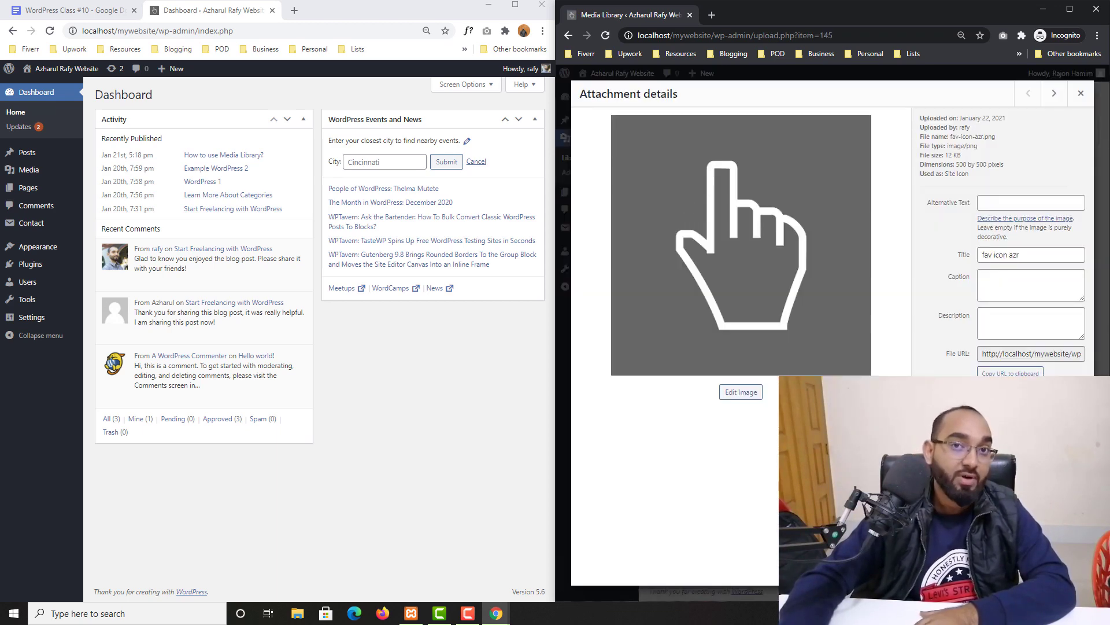
click(1081, 96)
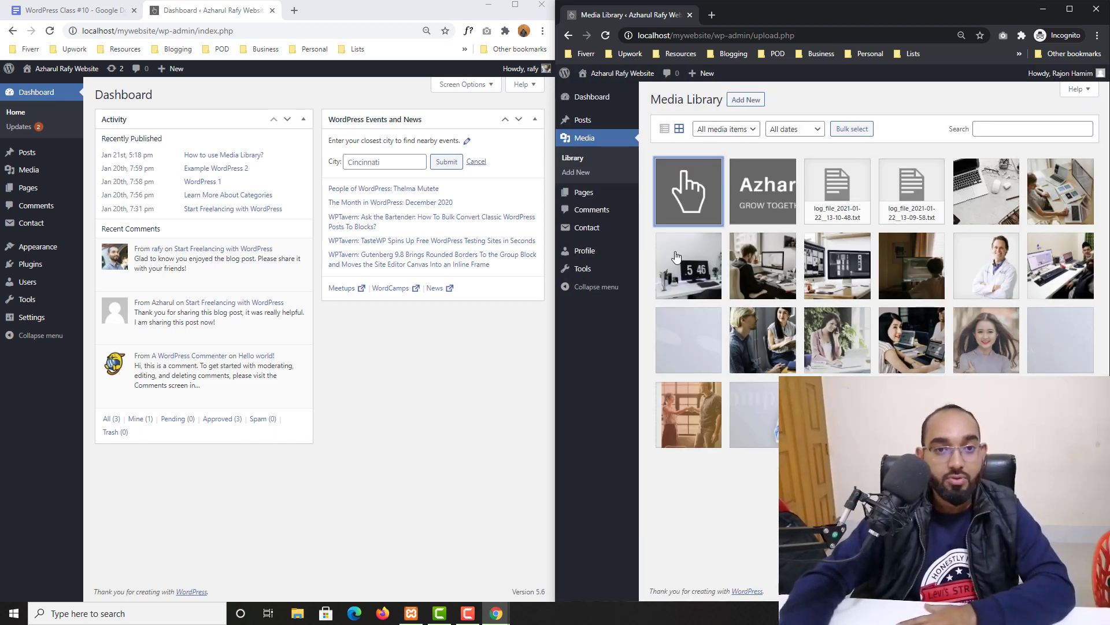
- Start a new page from Pages, dismiss the welcome guide, and go back to Pages
click(644, 199)
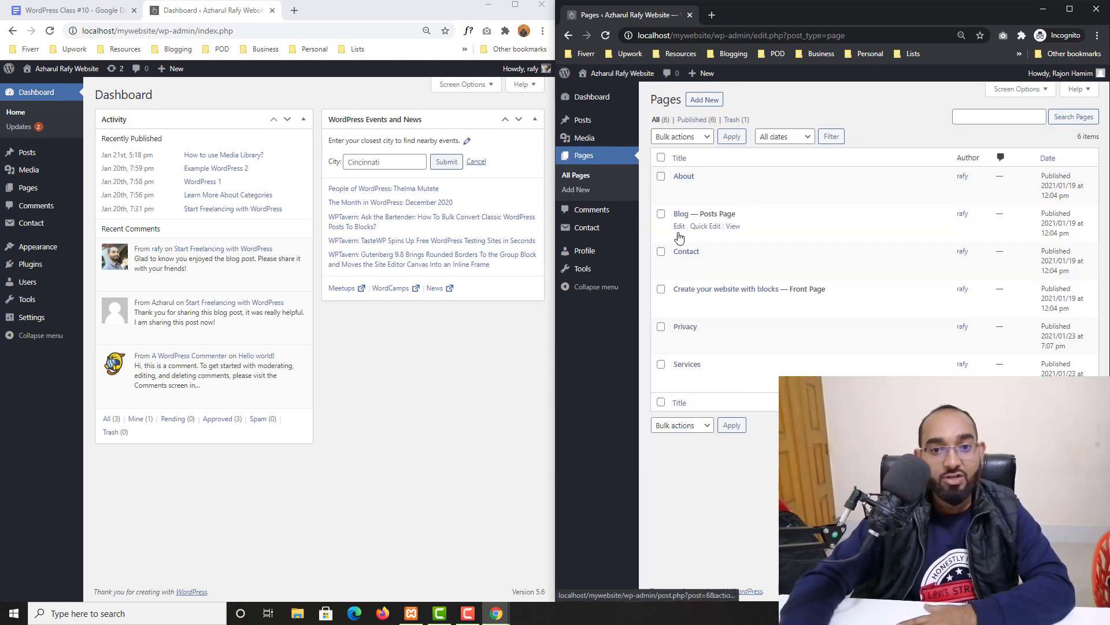
click(704, 101)
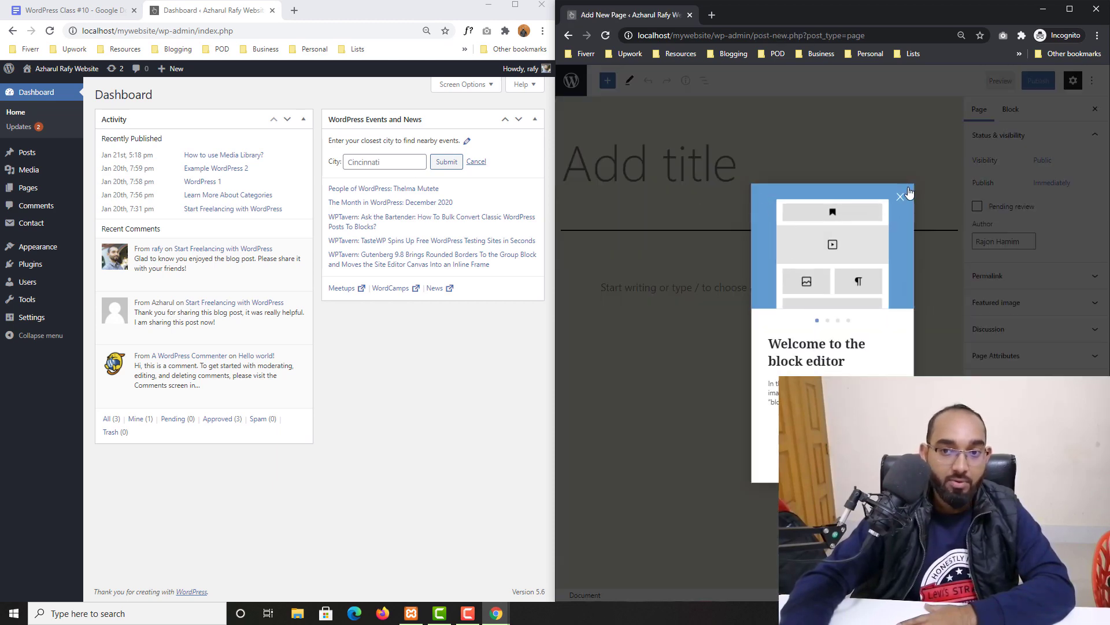
click(900, 195)
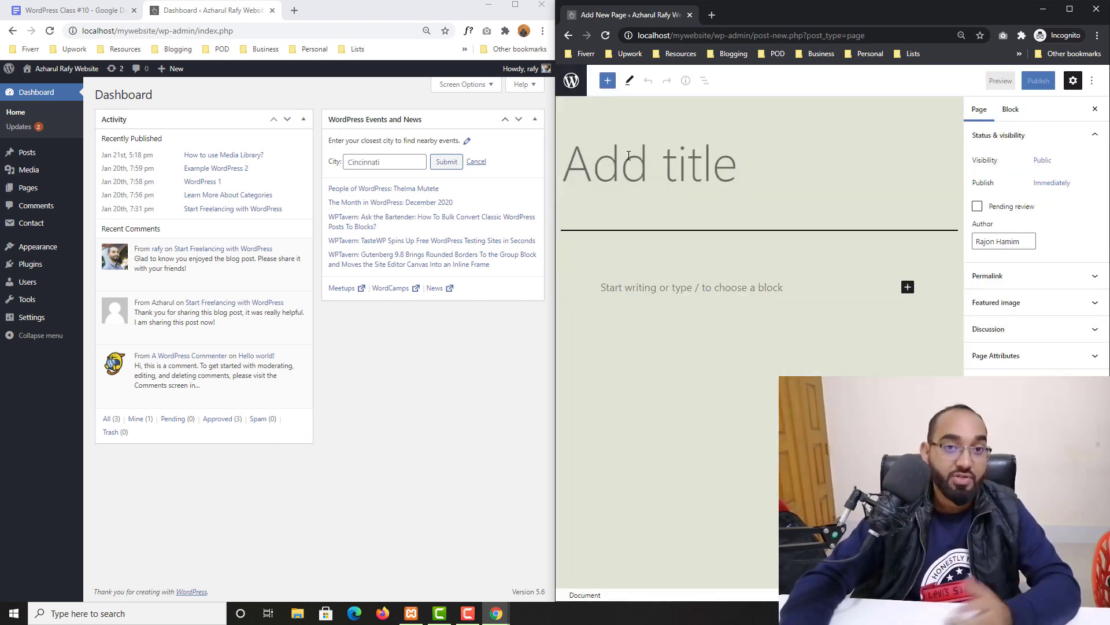
key(alt+Left)
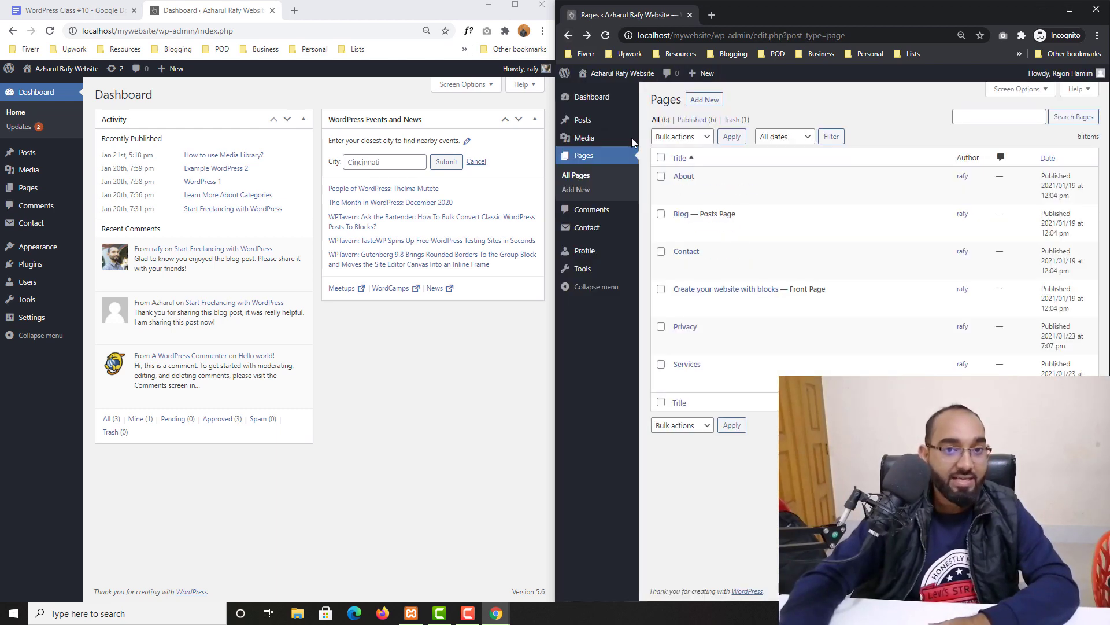
- Check the Editor's Comments page from the Dashboard, then return to the Dashboard
click(593, 99)
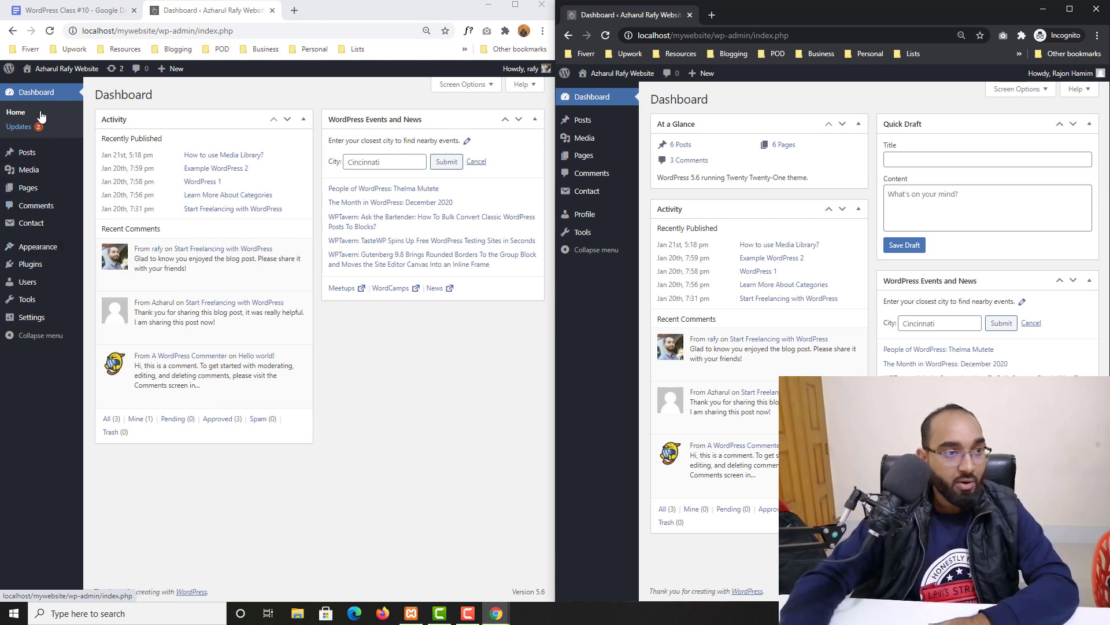
mouse_move(39, 249)
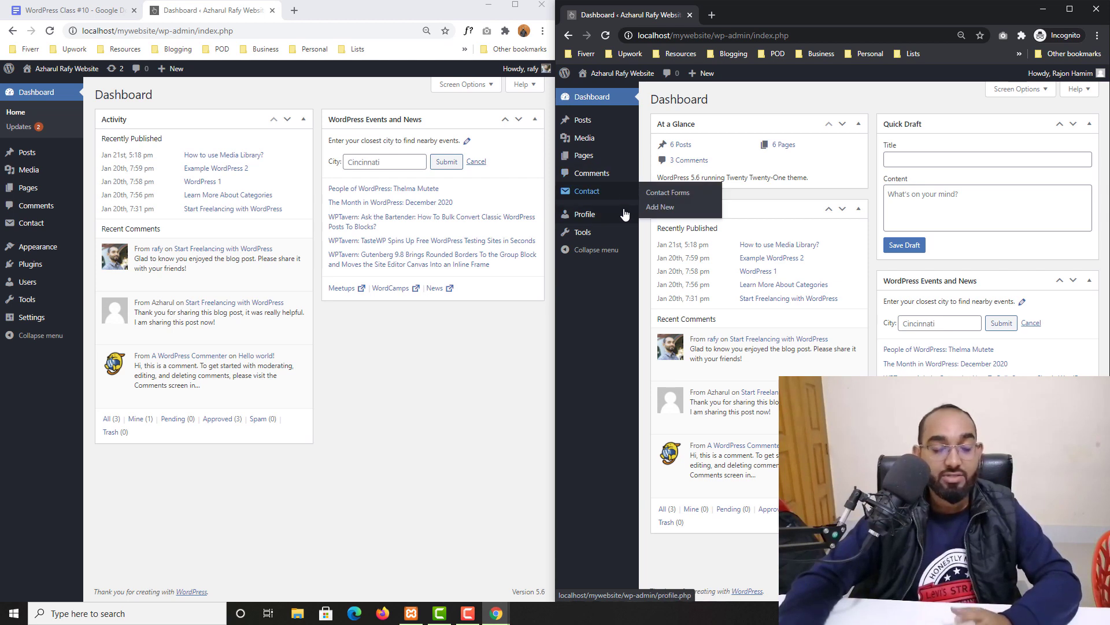
mouse_move(625, 201)
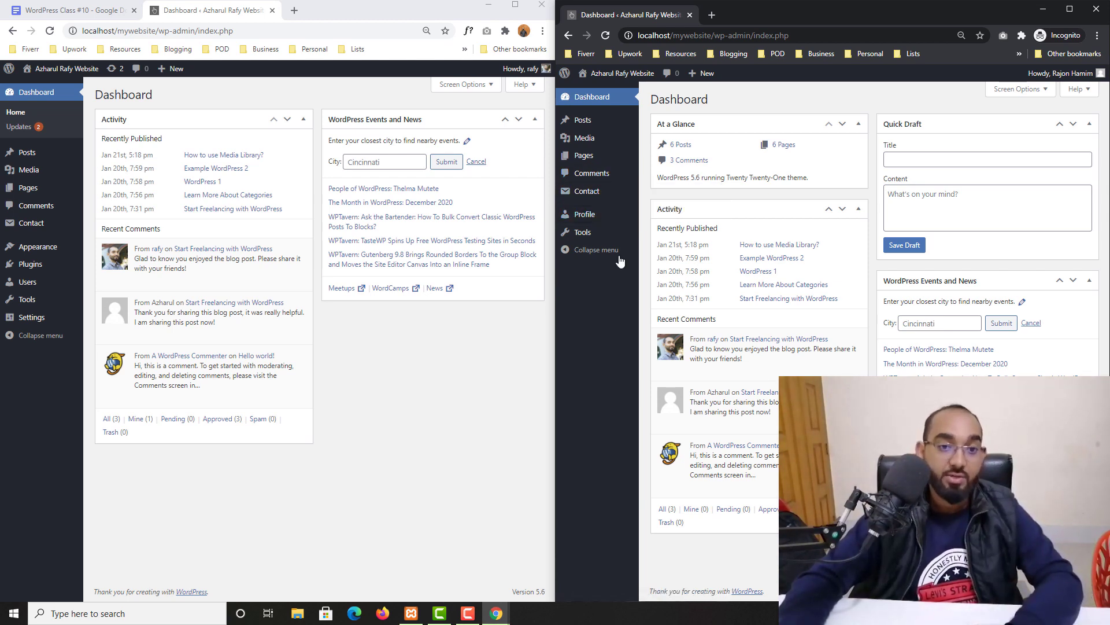
mouse_move(7, 263)
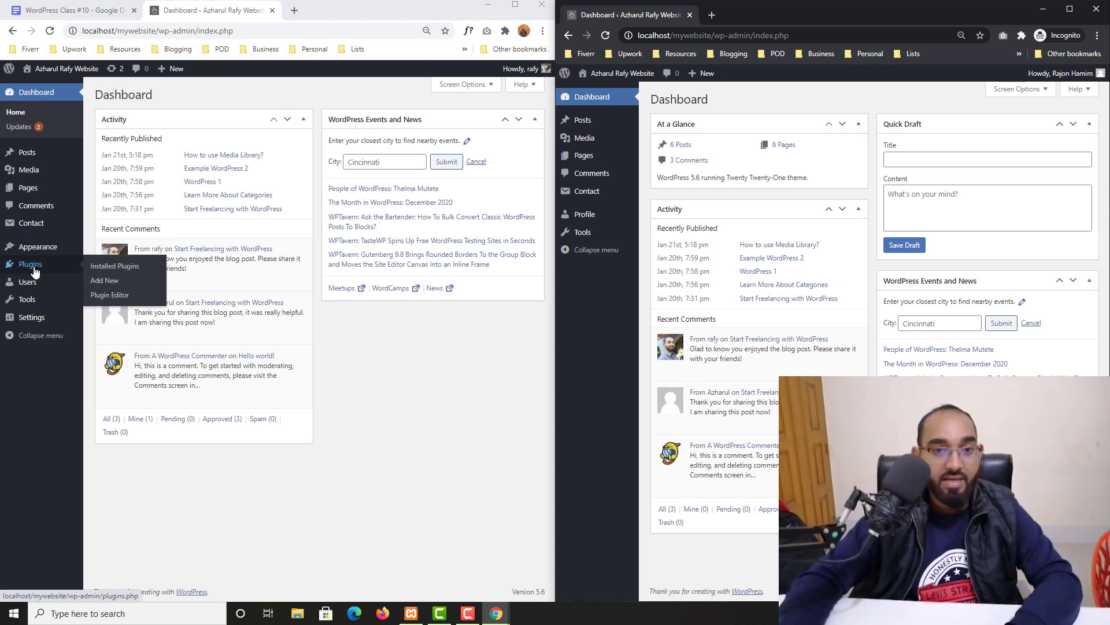
mouse_move(28, 290)
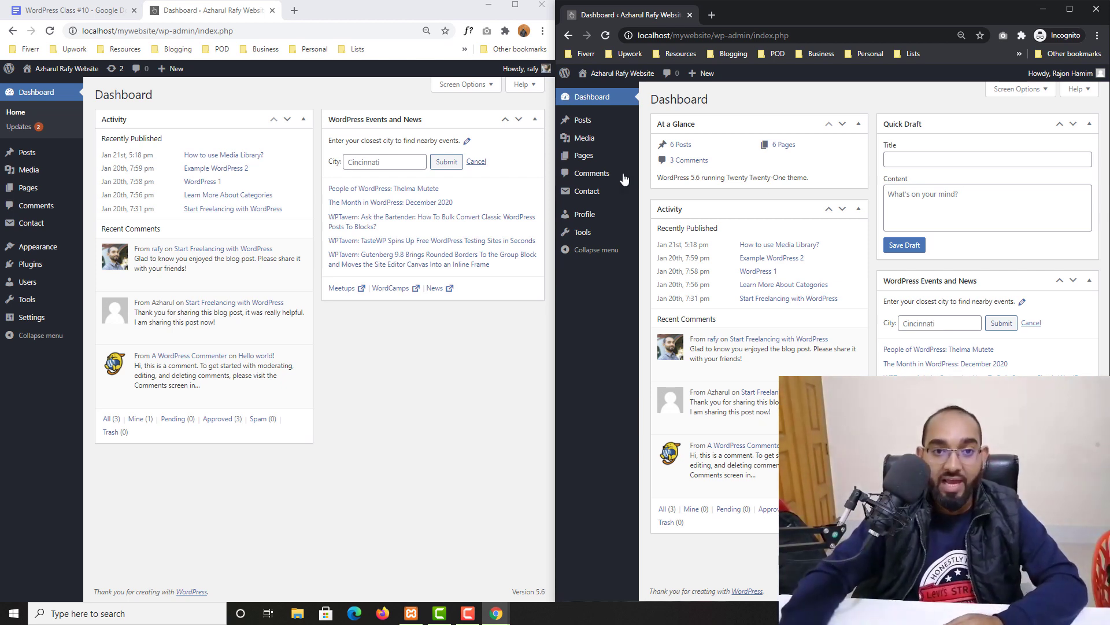
mouse_move(578, 140)
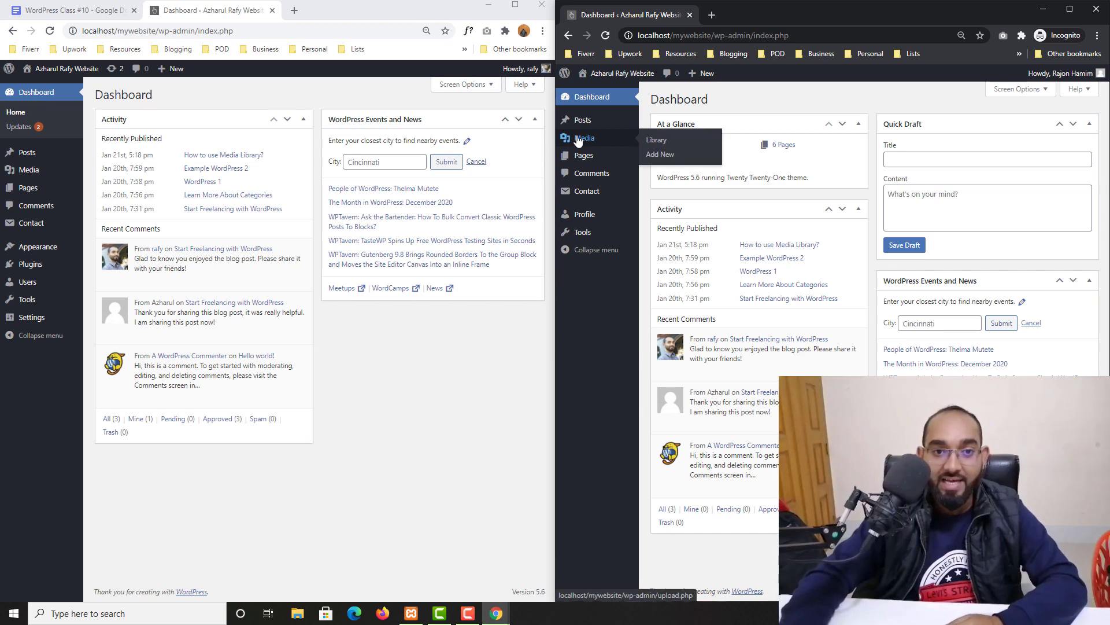
click(593, 175)
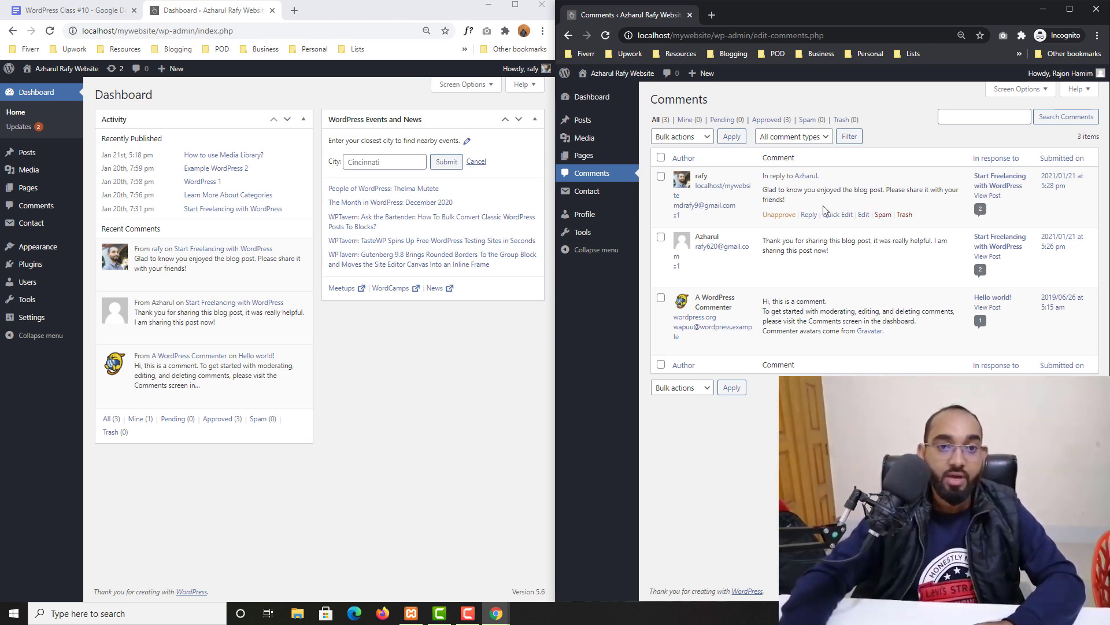
click(579, 98)
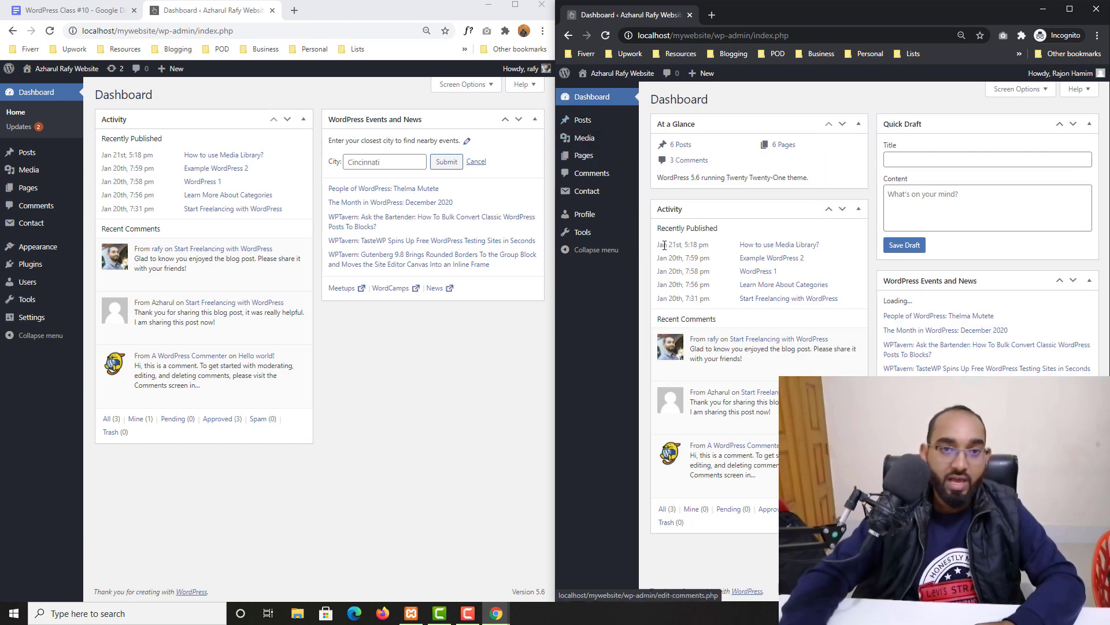
- Review the Editor's Profile and Tools pages, then return to the Dashboard
click(585, 219)
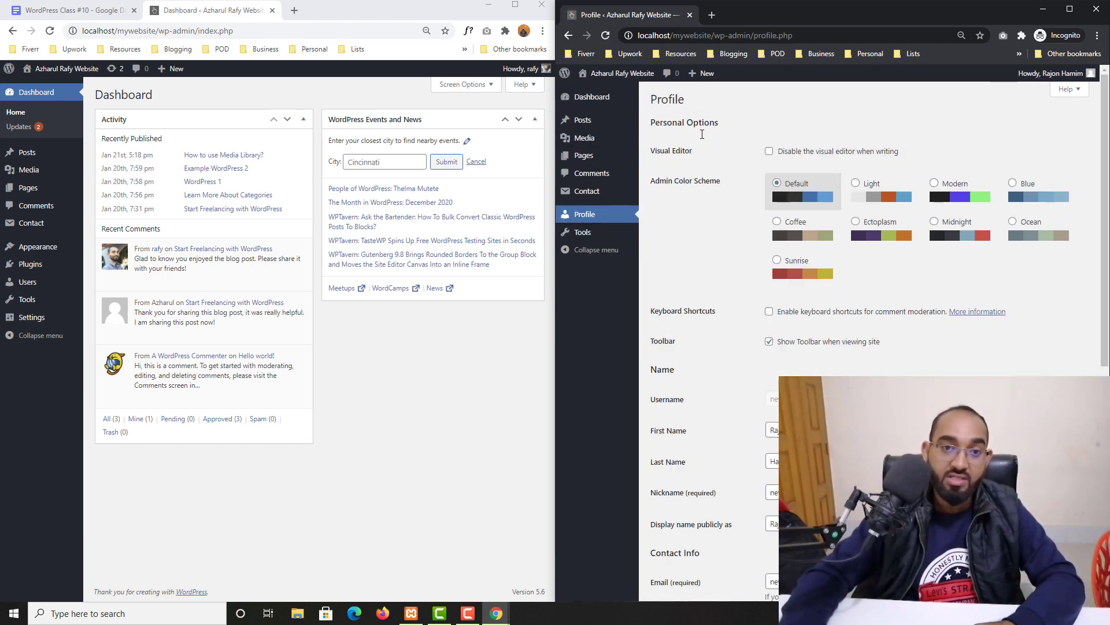
scroll(775, 278, down, 2)
scroll(723, 399, down, 5)
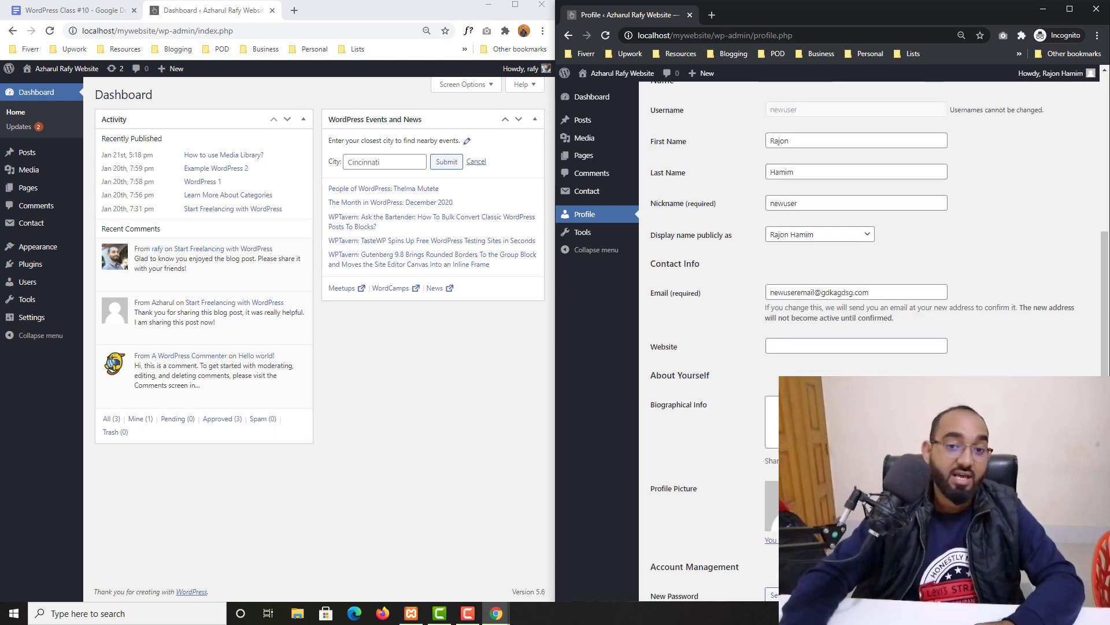
scroll(723, 423, up, 7)
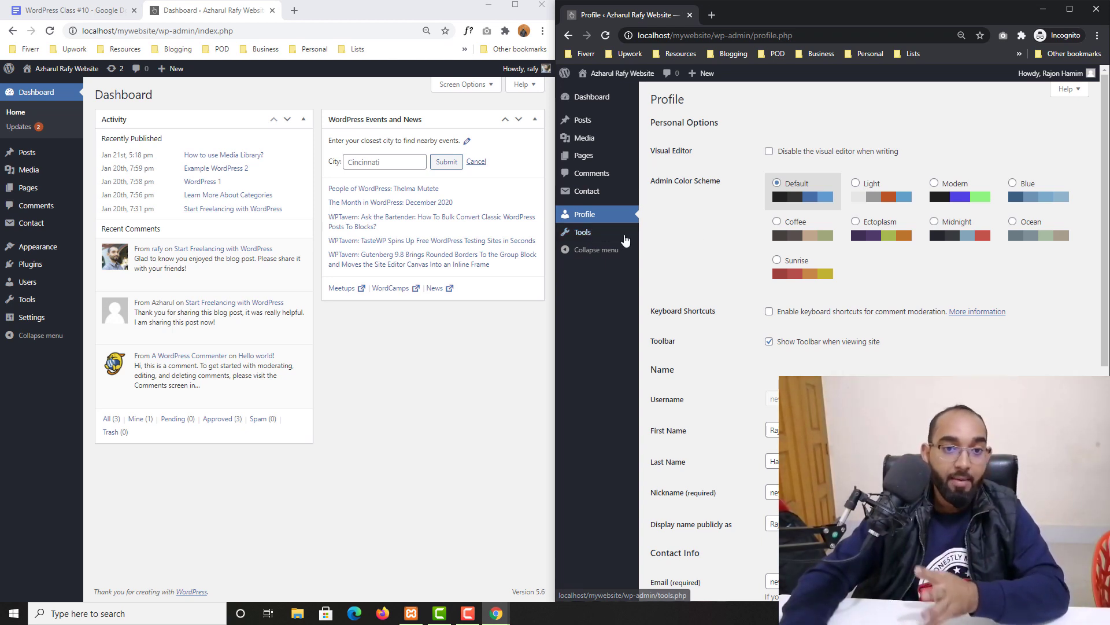
click(607, 239)
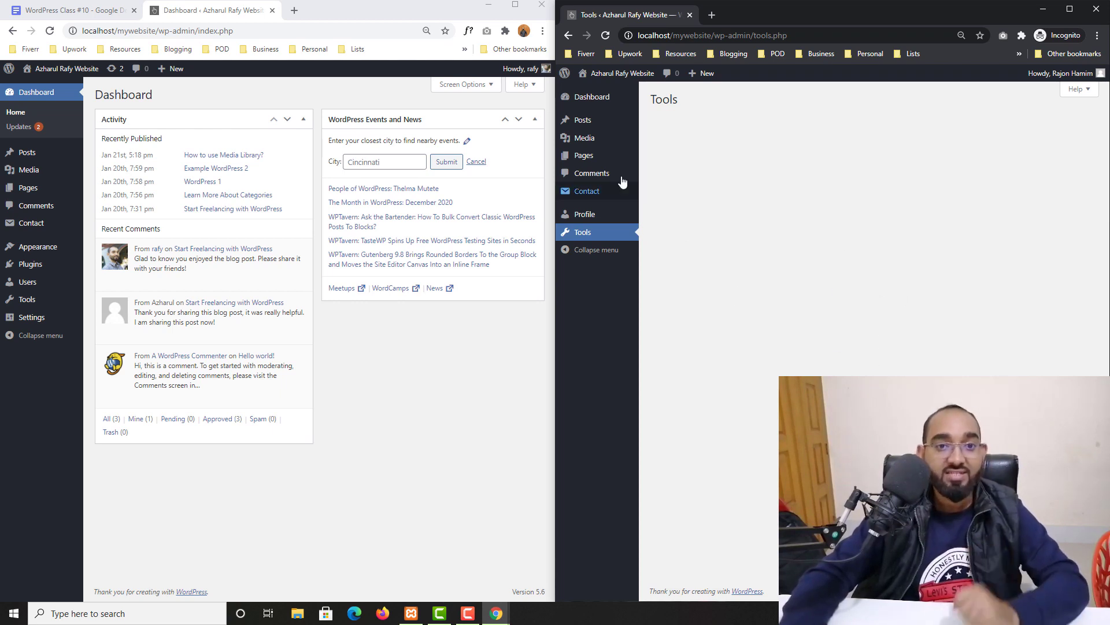
click(591, 103)
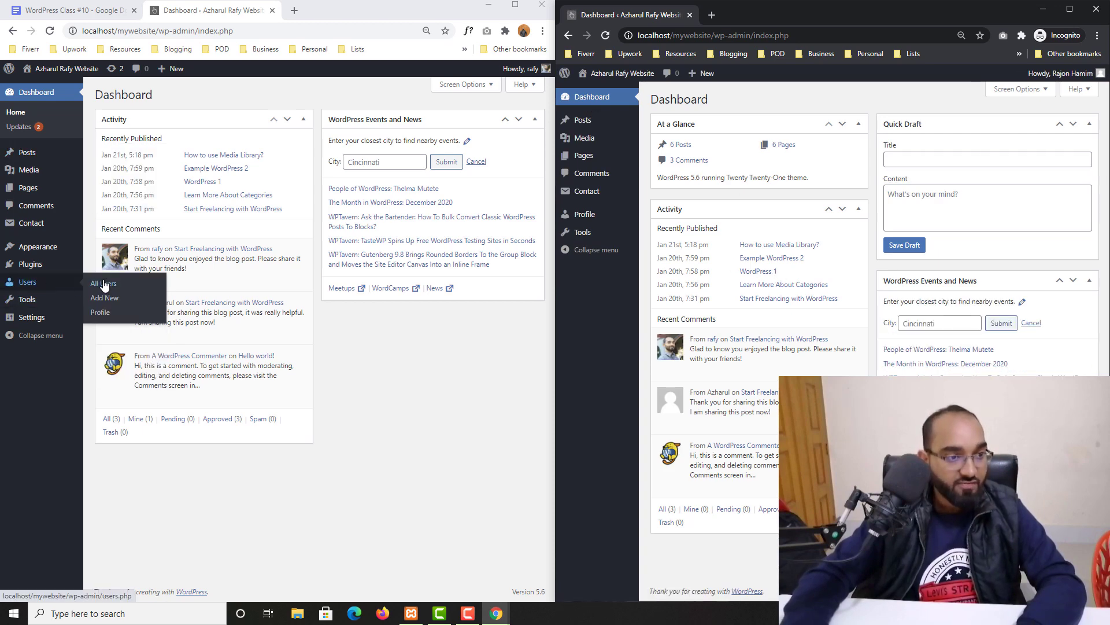
- Change the test user's role from Editor to Author via All Users and save it
click(104, 285)
mouse_move(148, 185)
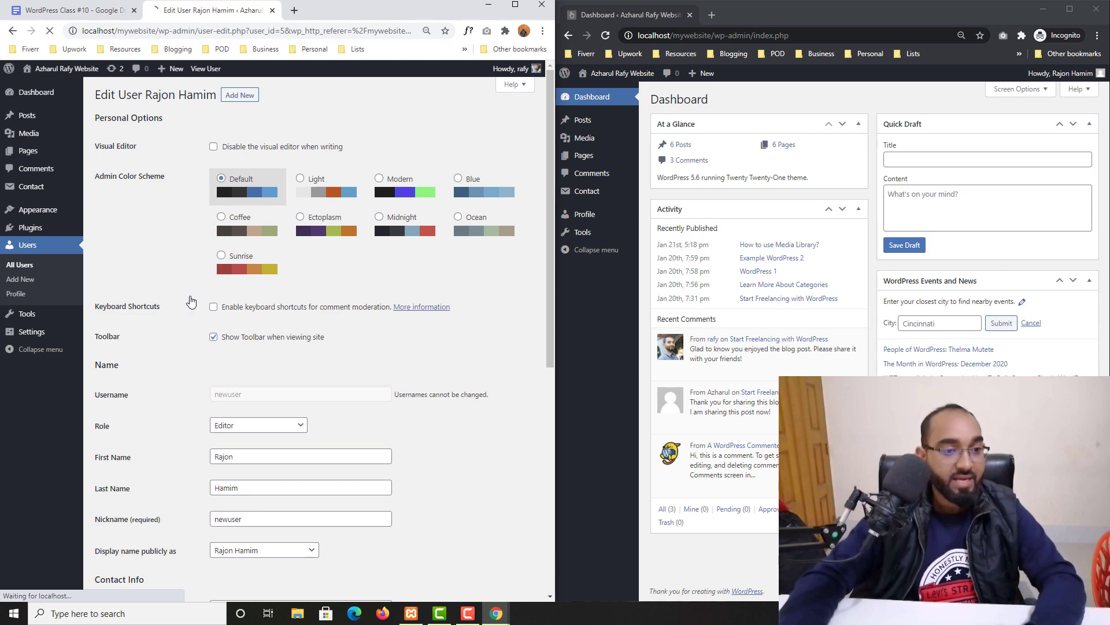
scroll(181, 377, down, 1)
click(248, 368)
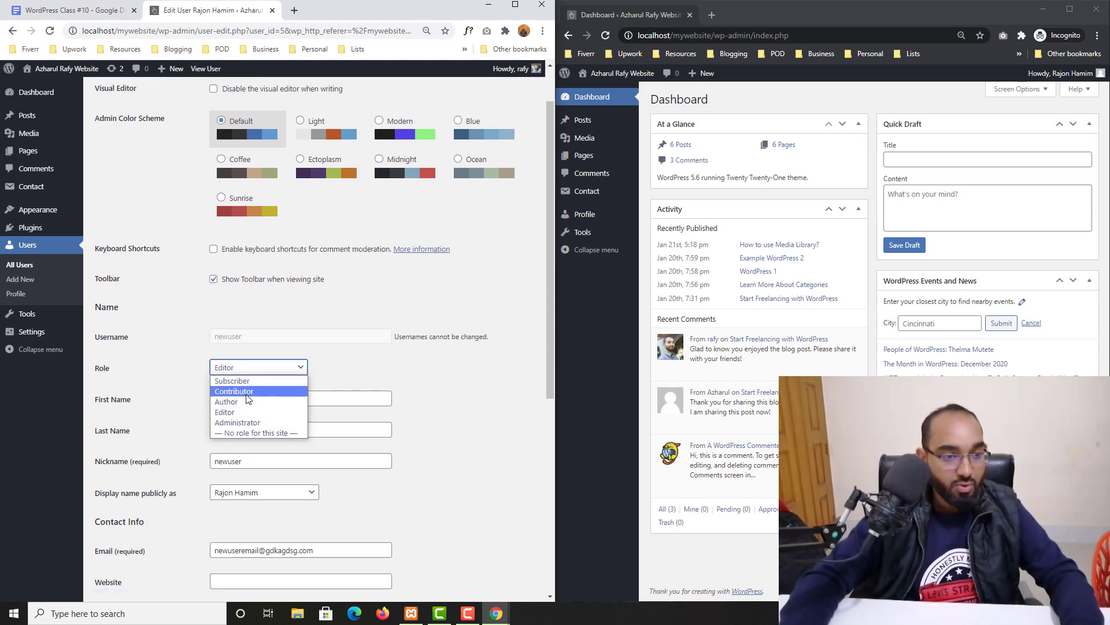
click(241, 399)
scroll(412, 388, down, 6)
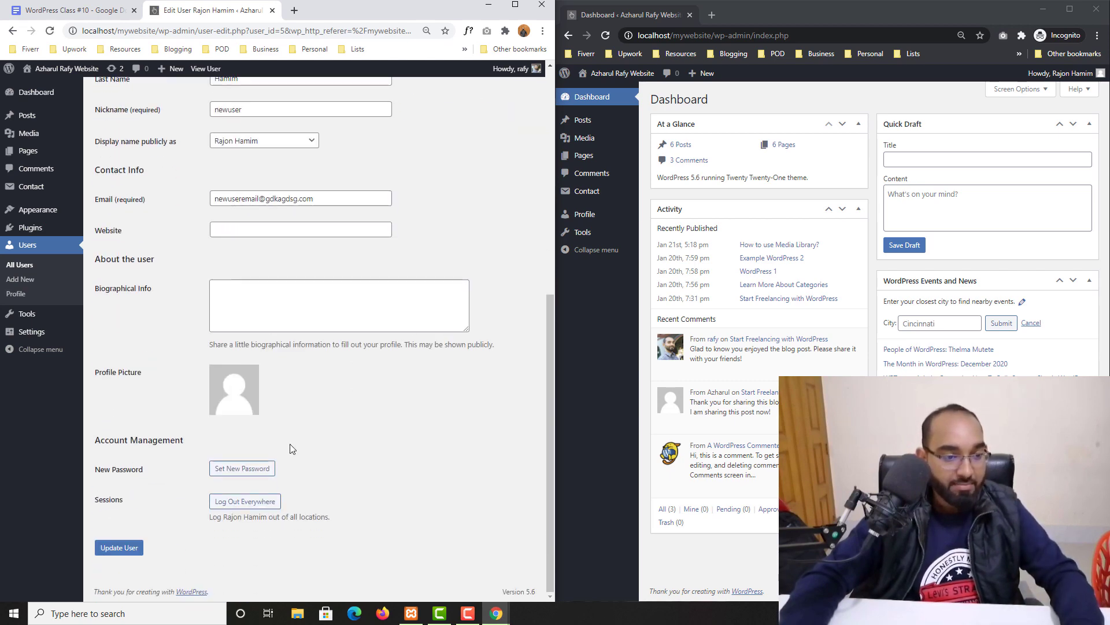
click(120, 554)
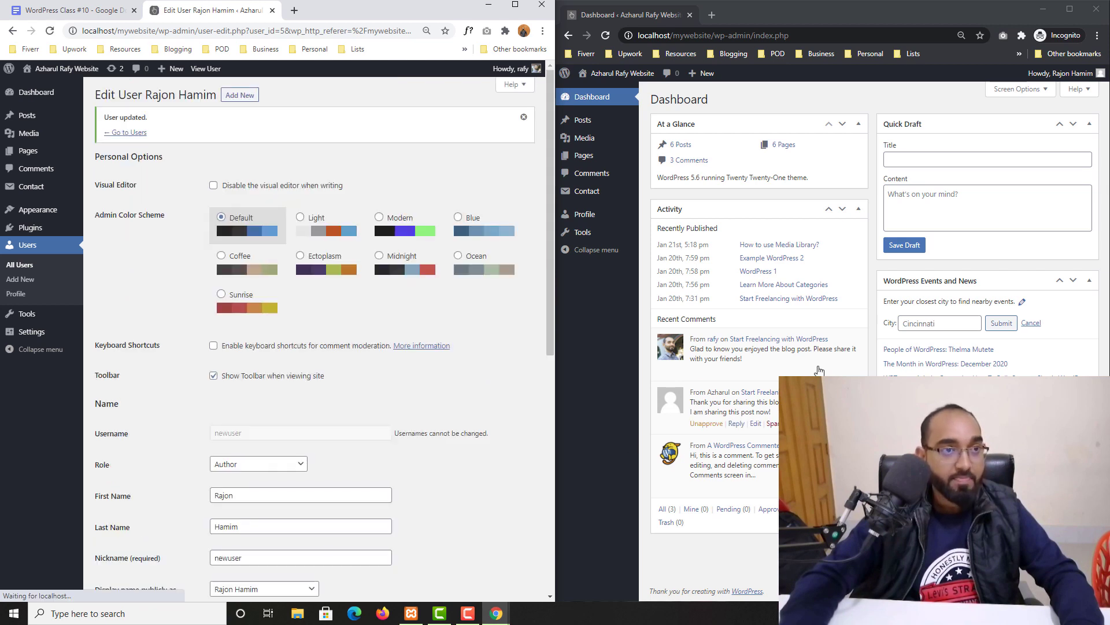
- Reload the Author's Dashboard and check its Posts and Comments pages
click(619, 98)
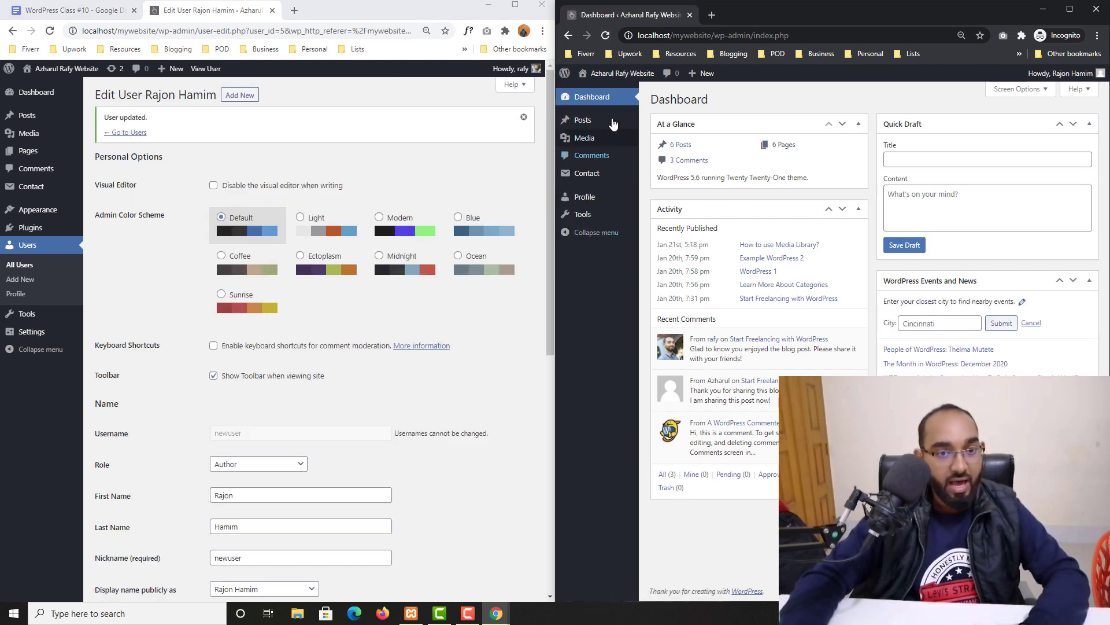
mouse_move(598, 137)
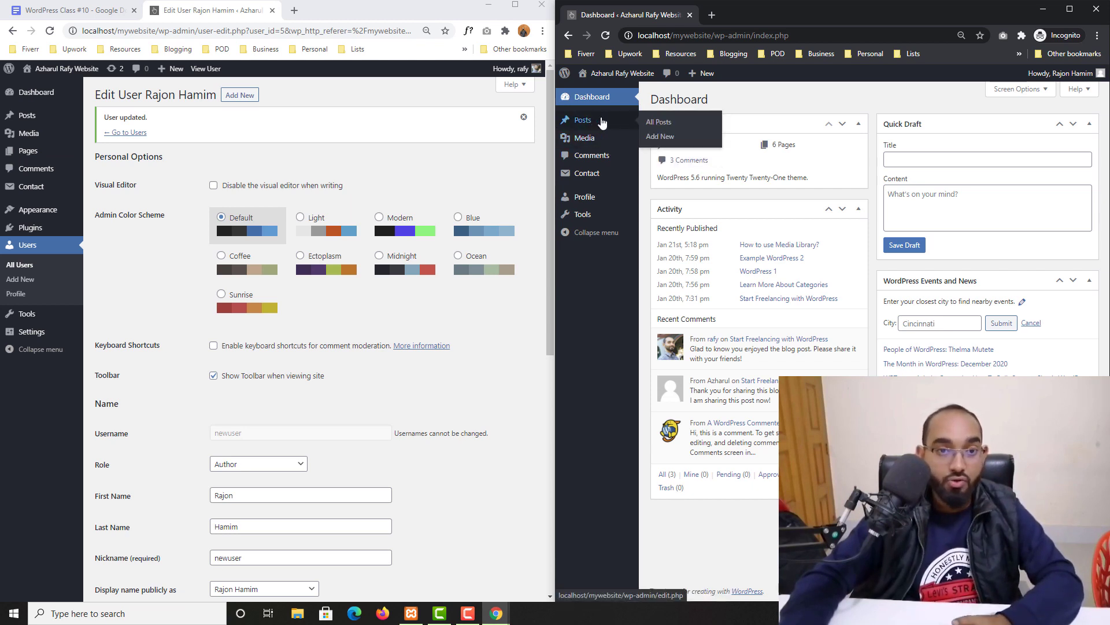
click(605, 124)
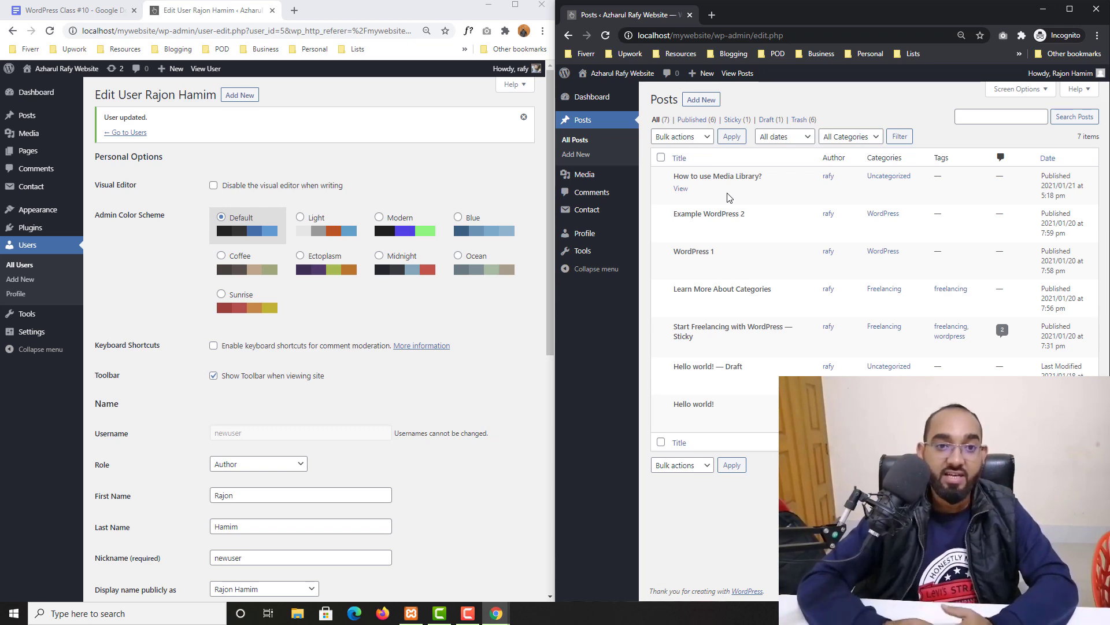
click(593, 192)
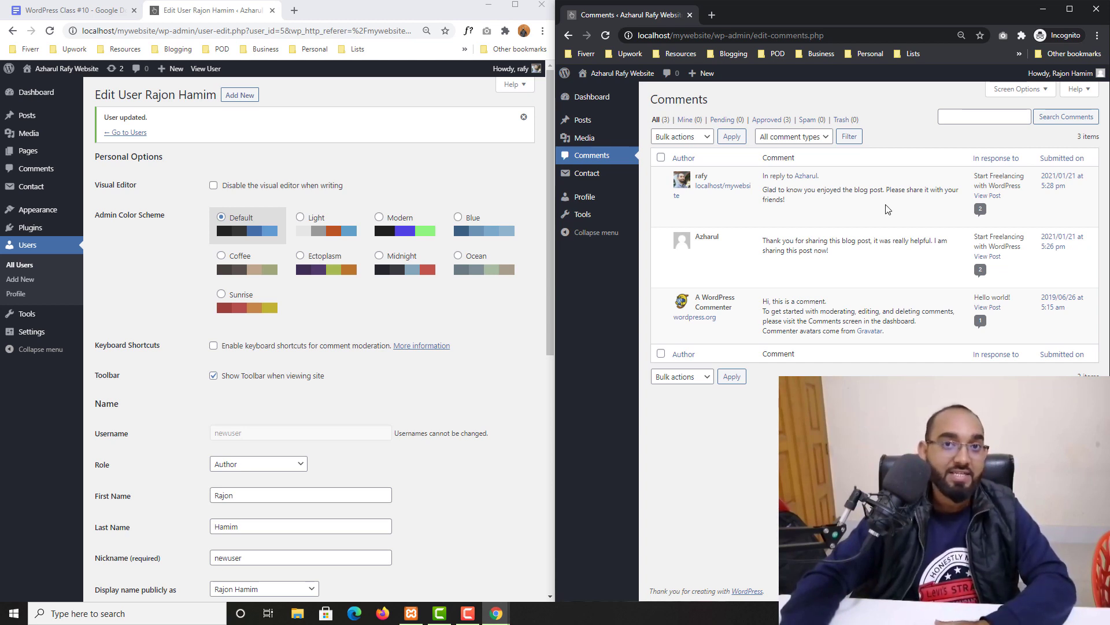
- Check the Author's Profile, Tools and Contact pages, then return to the Dashboard
click(583, 197)
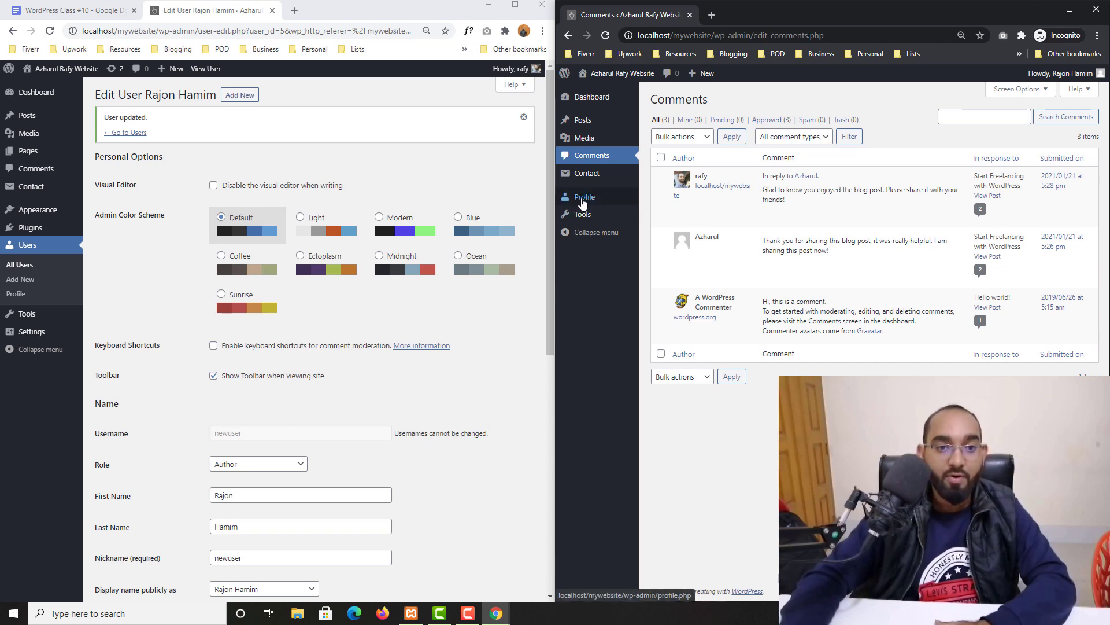
scroll(741, 387, down, 5)
scroll(742, 387, up, 7)
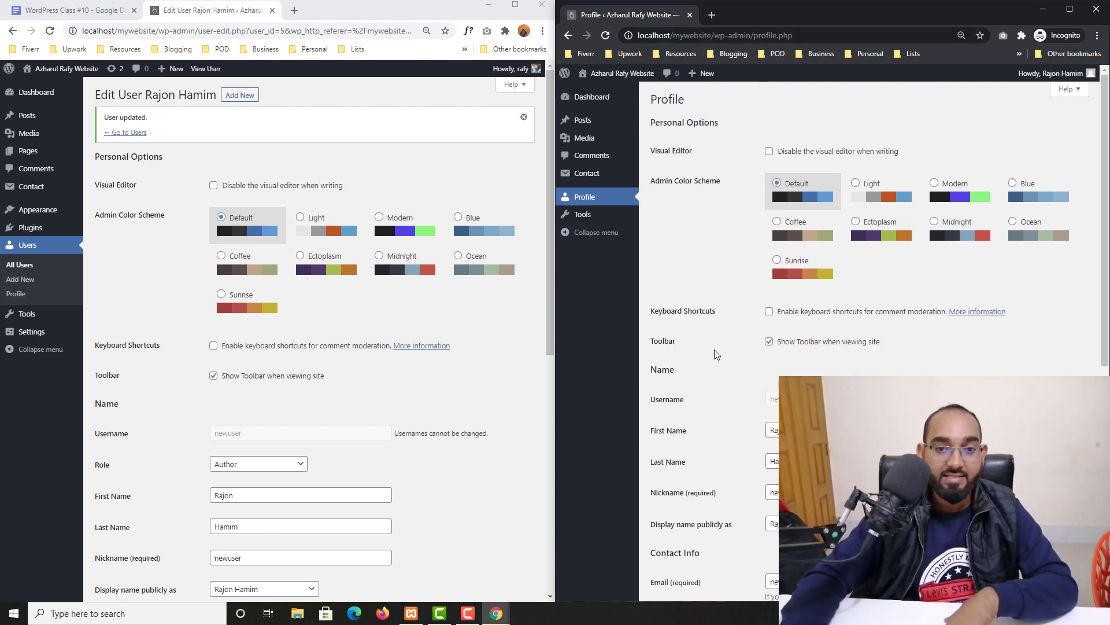
scroll(717, 354, down, 3)
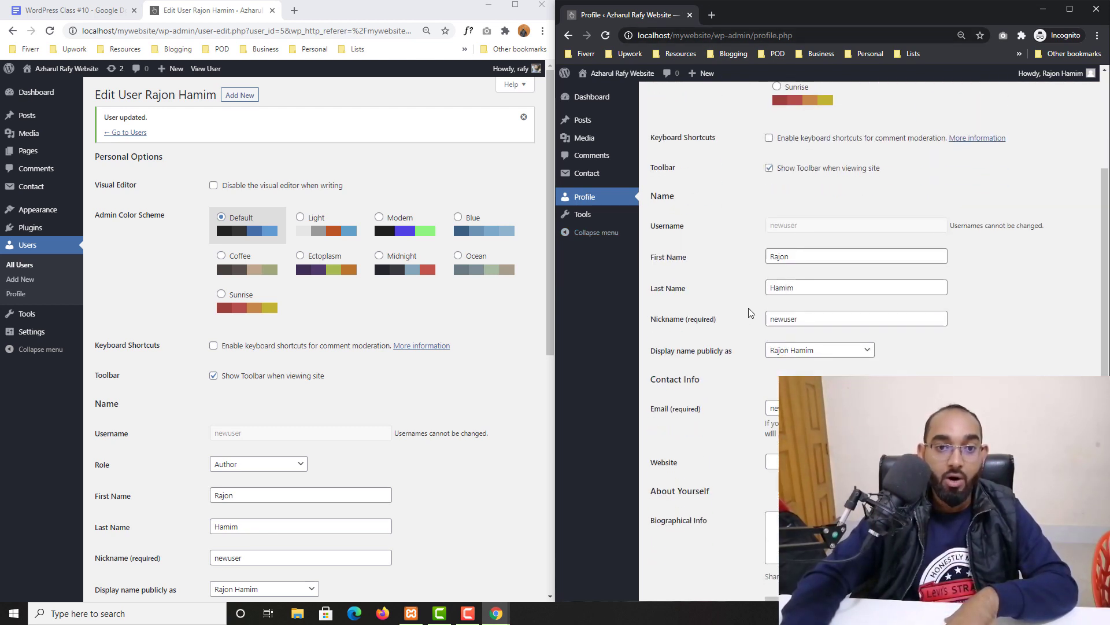
click(583, 214)
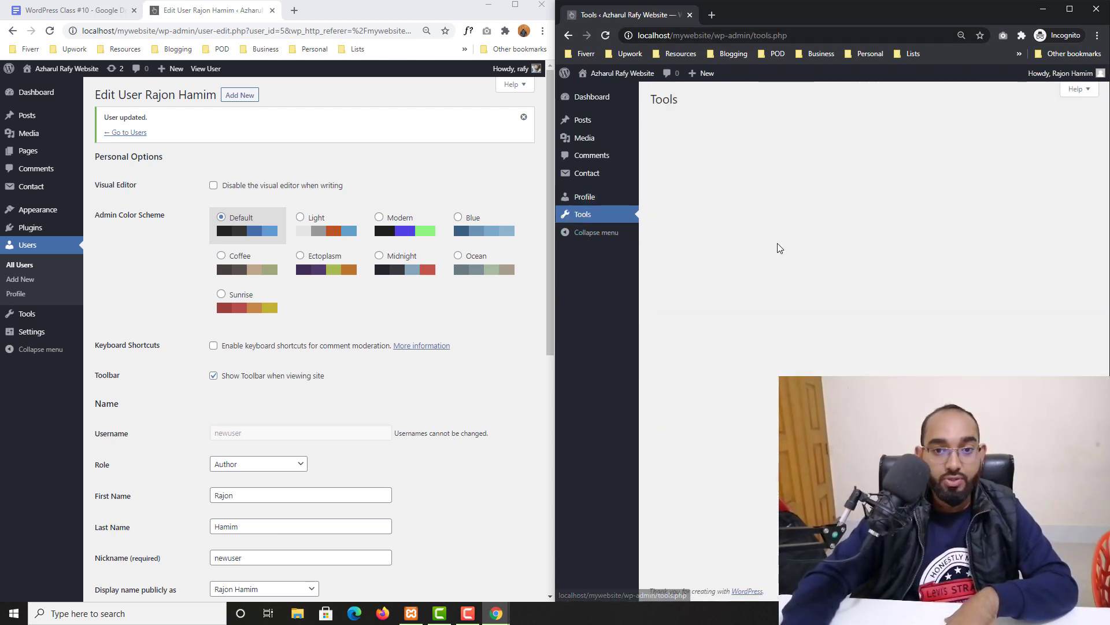
click(590, 177)
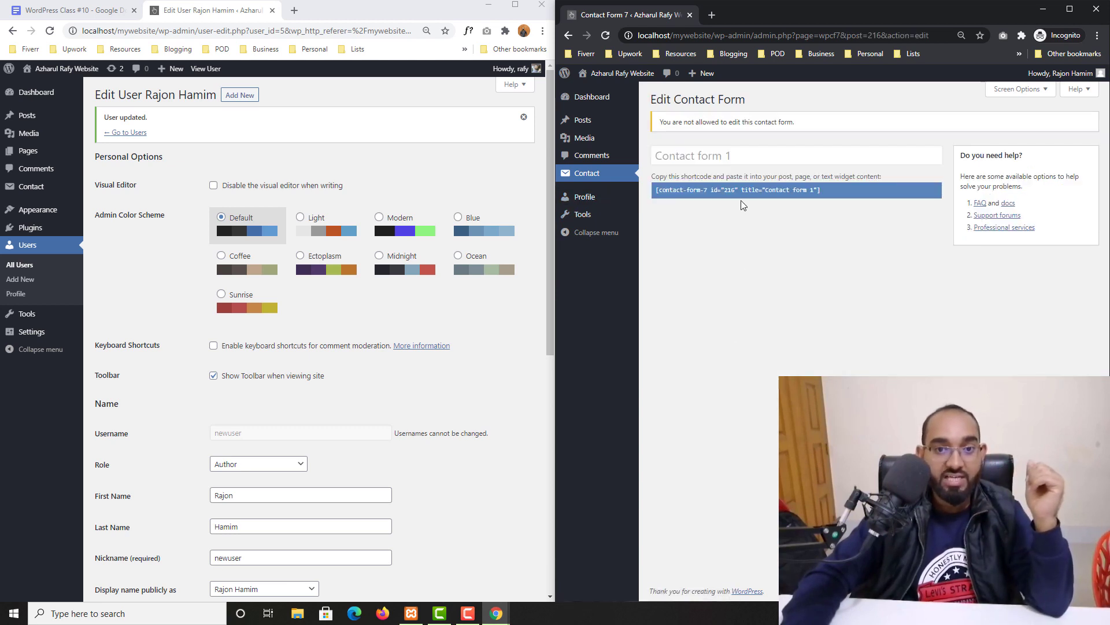
click(605, 98)
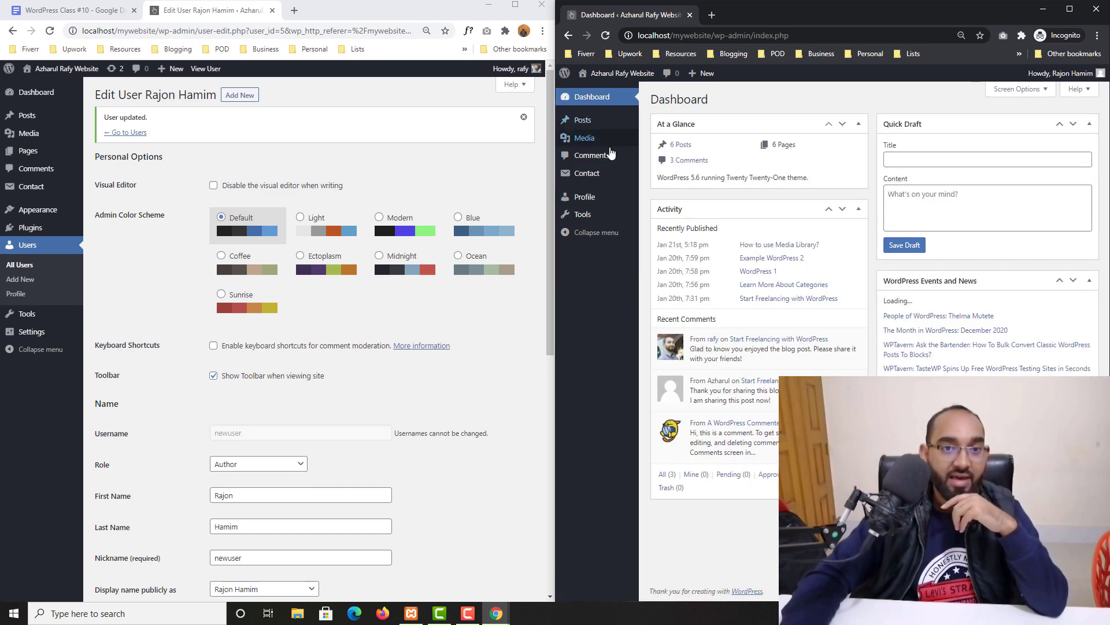
- Save the test user as Contributor, then reload the incognito session and view Posts
scroll(329, 464, down, 2)
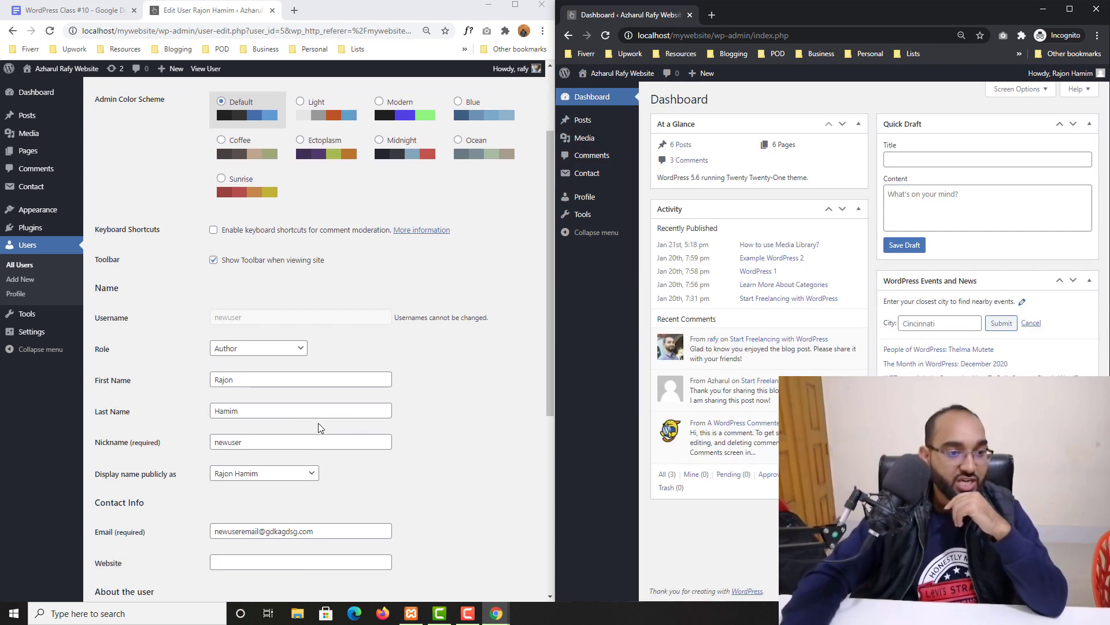
click(240, 350)
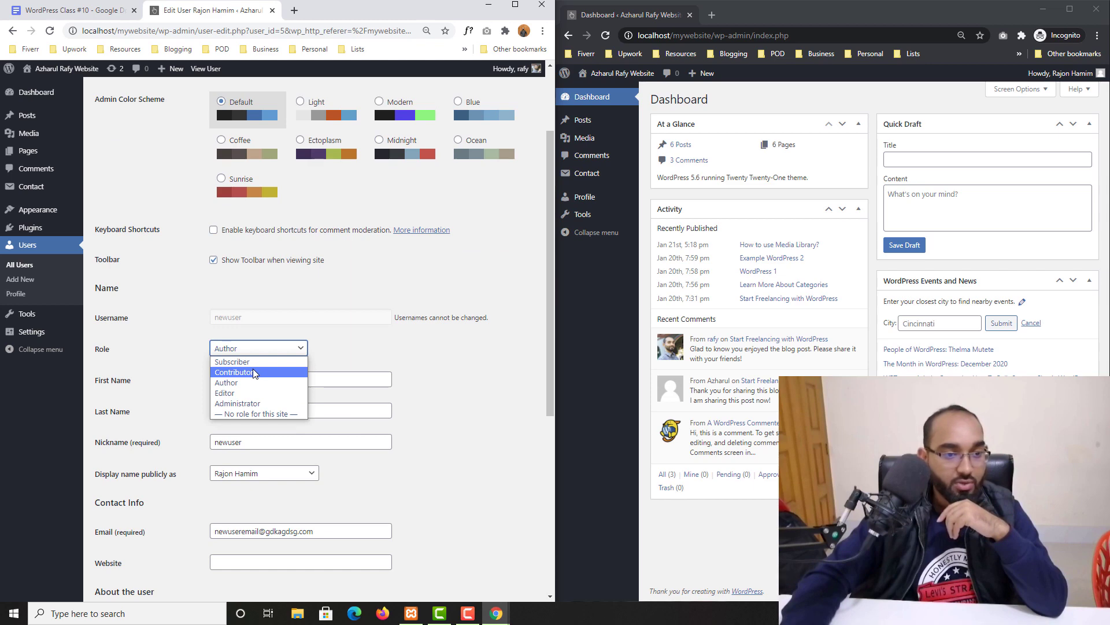
click(253, 373)
scroll(420, 350, down, 1)
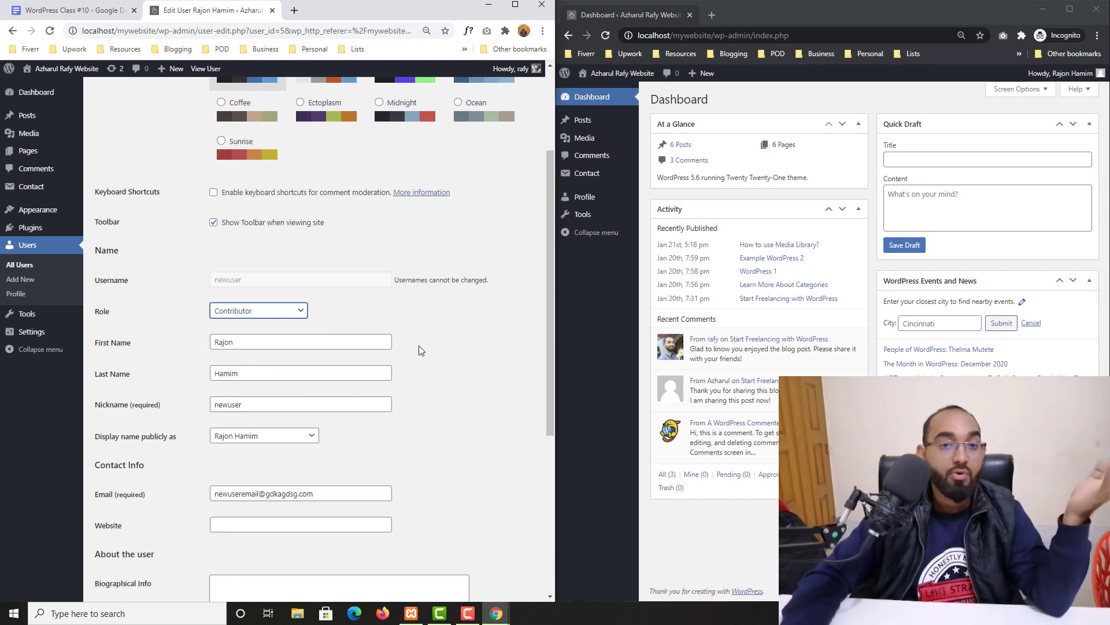
scroll(370, 381, down, 5)
click(132, 550)
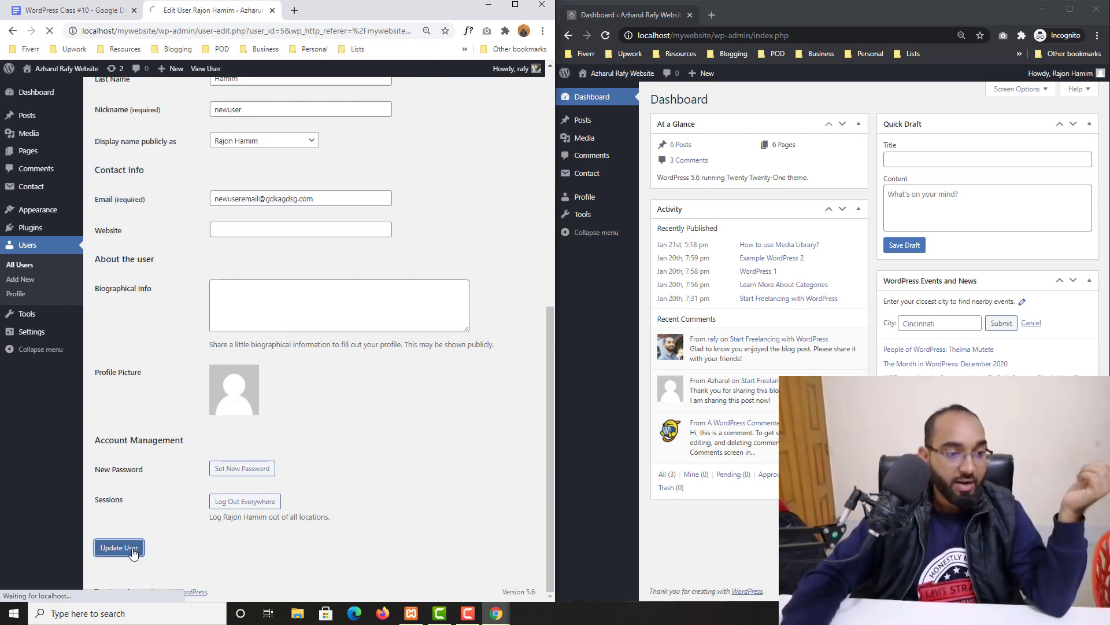
click(611, 108)
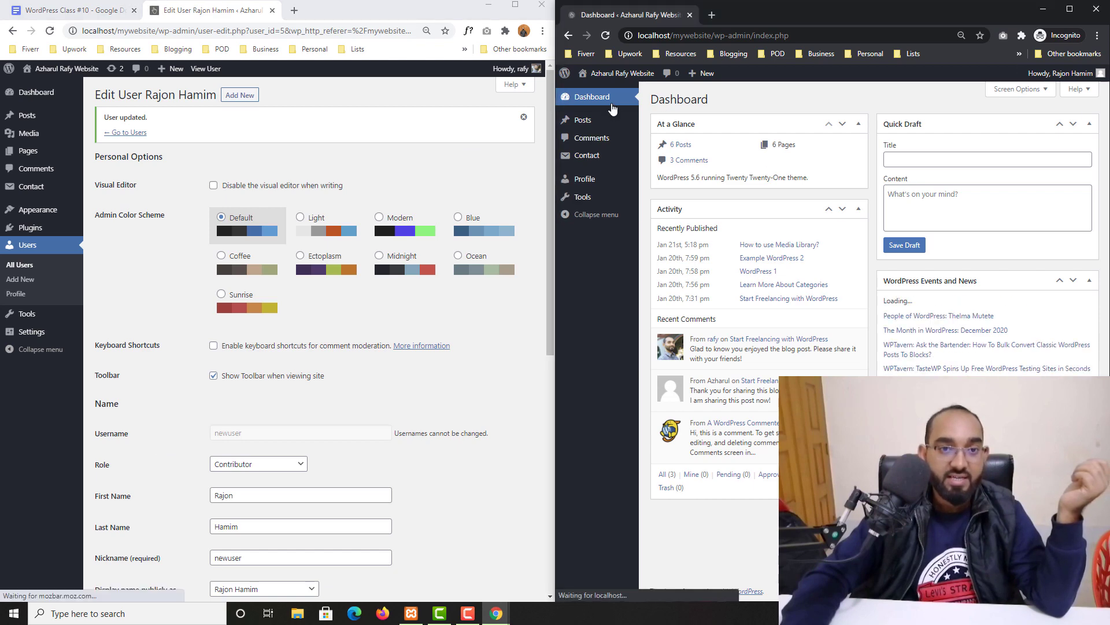
click(607, 121)
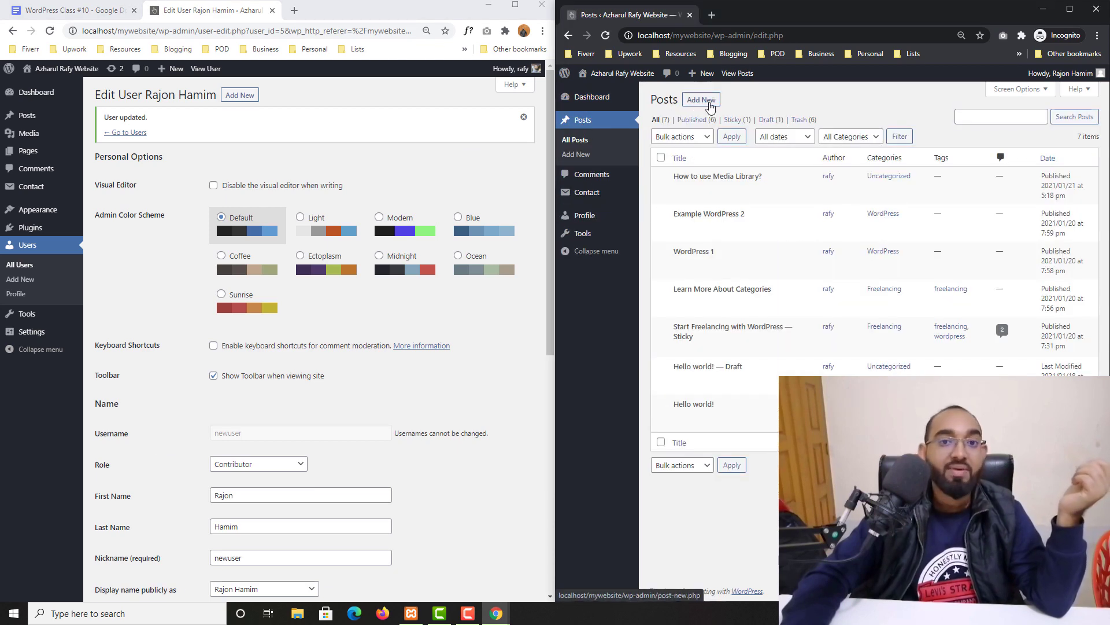
click(606, 178)
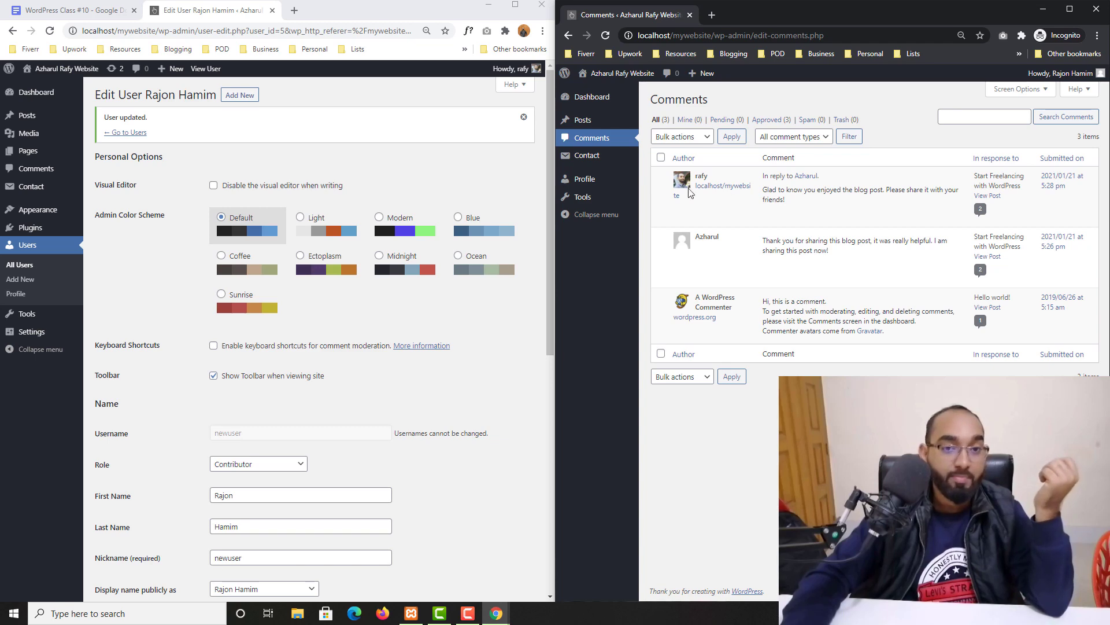
click(587, 164)
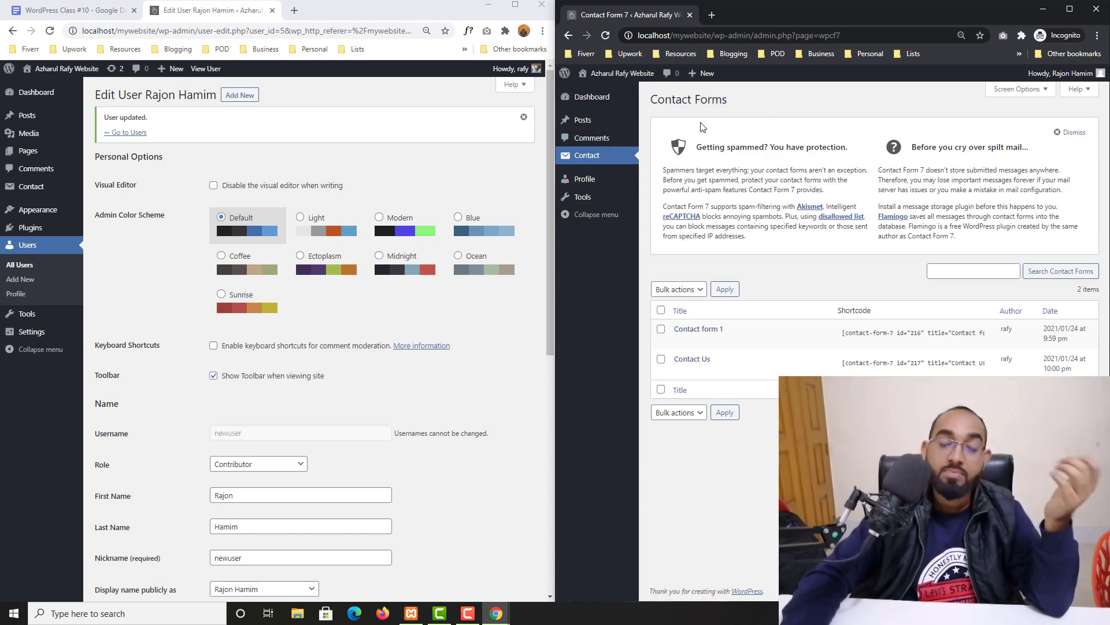
click(680, 341)
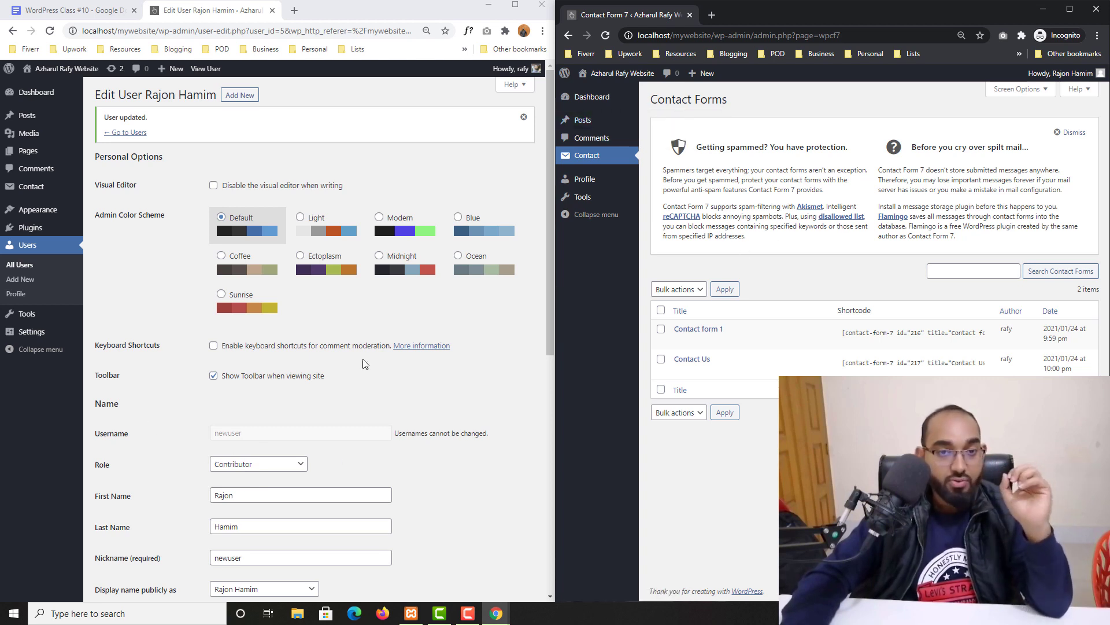
mouse_move(612, 123)
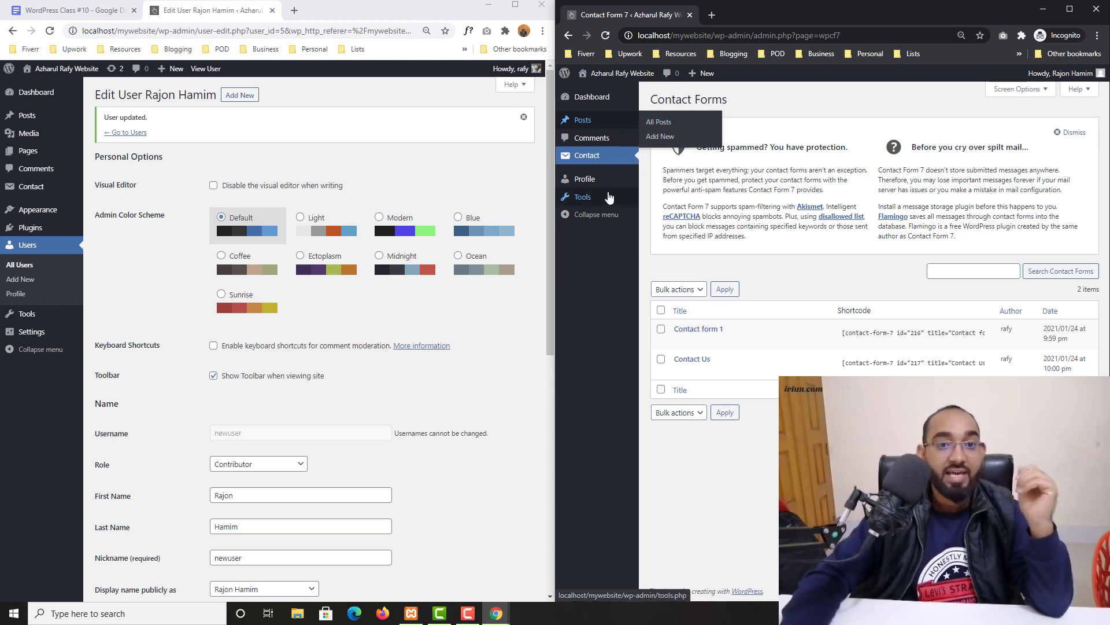
click(585, 121)
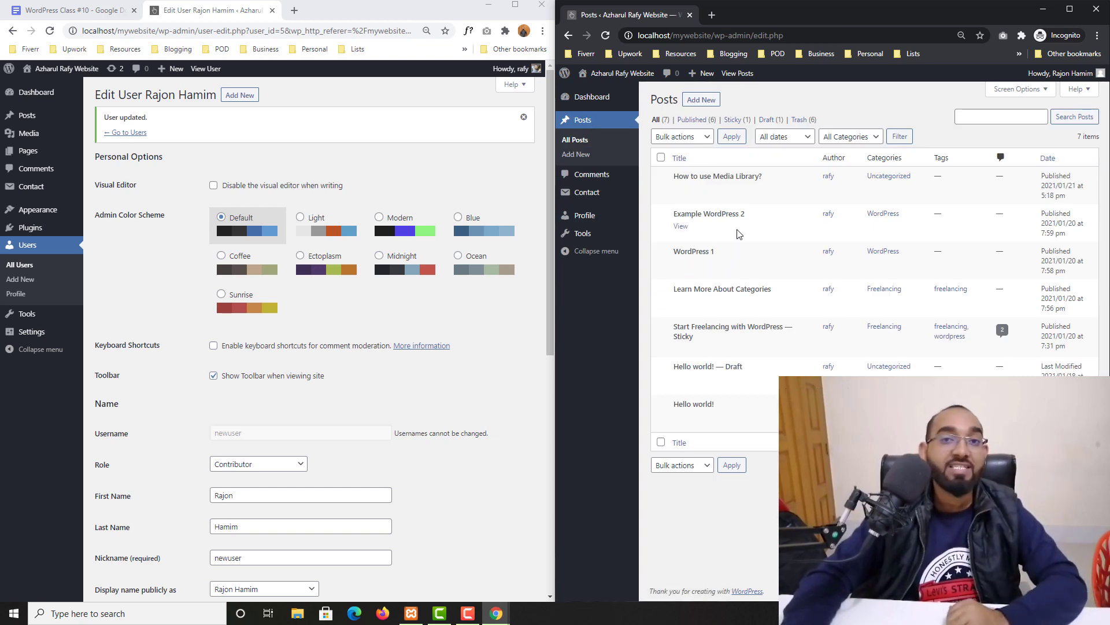
- As the contributor, write a new post titled 'Hello World' and submit it for review
click(710, 103)
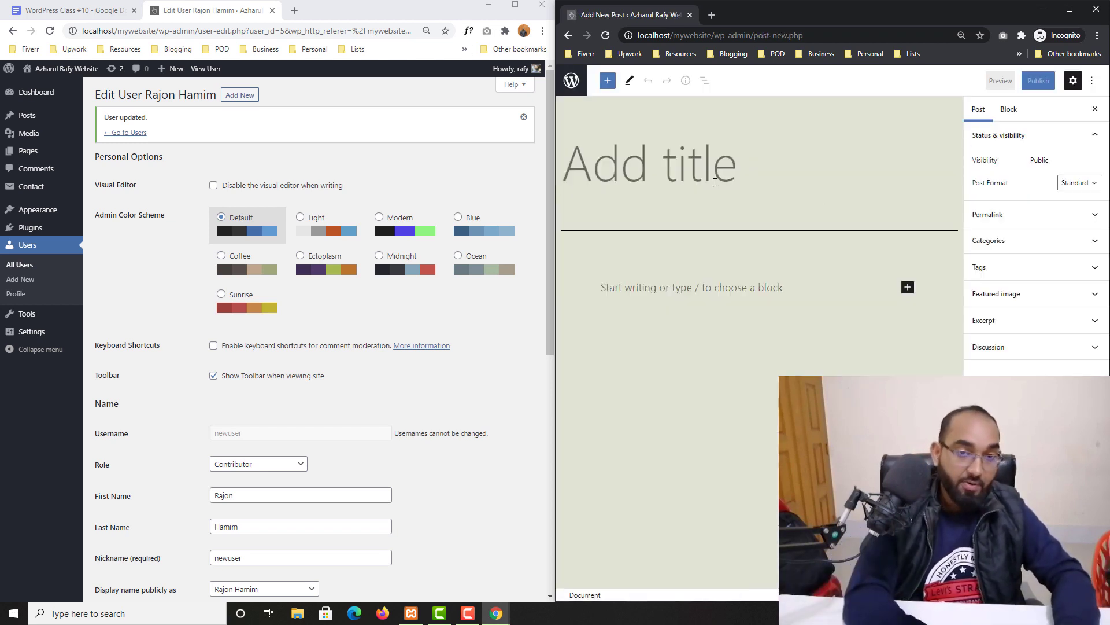
text(Hello )
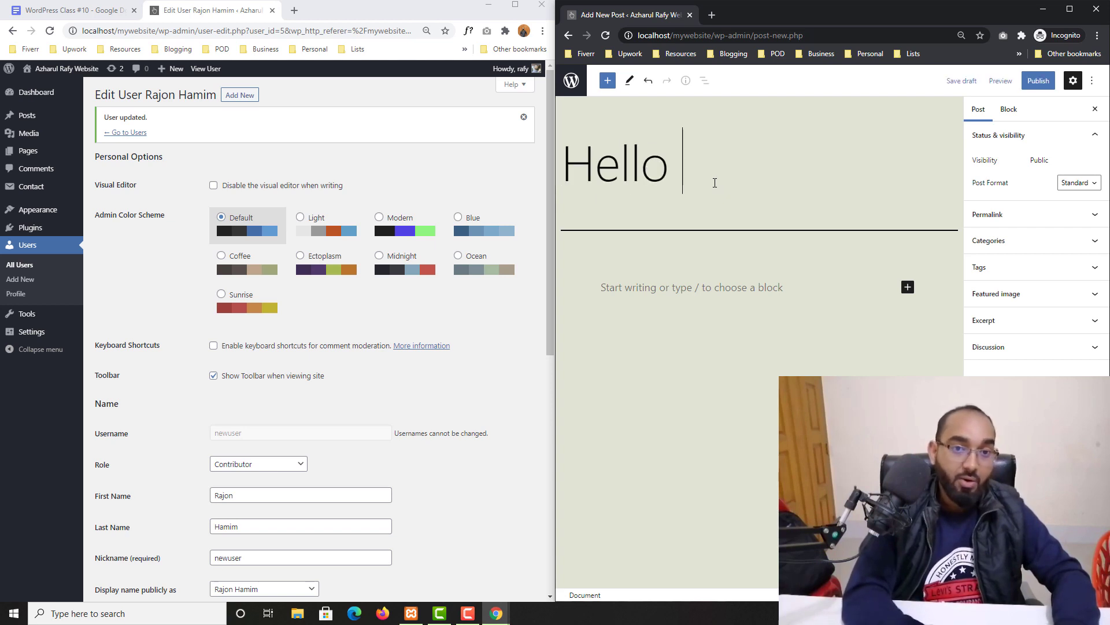
text(World)
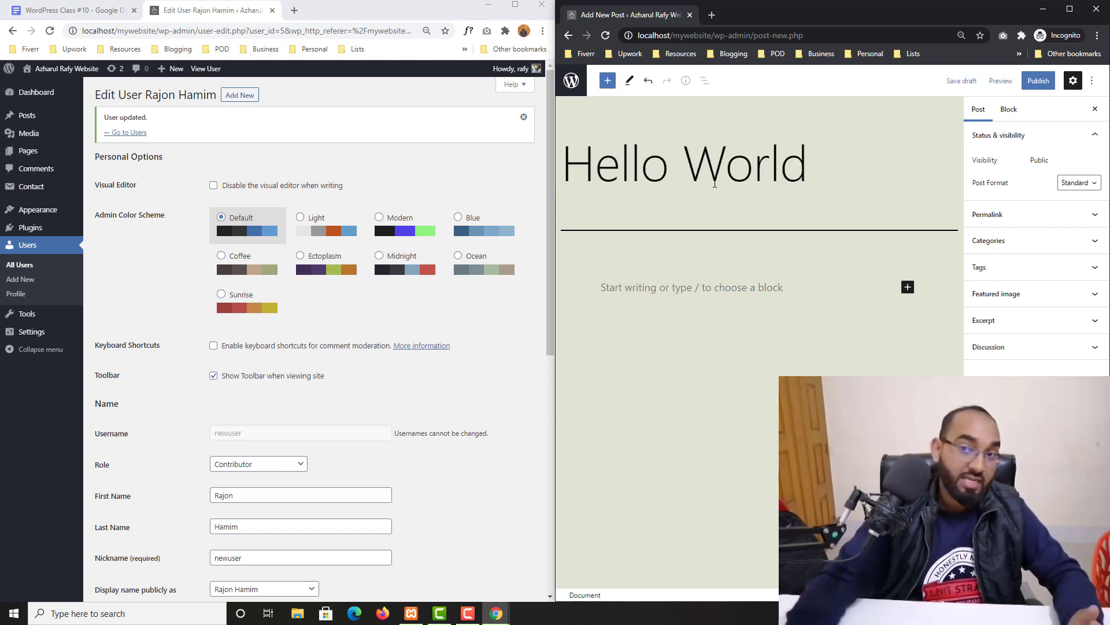
click(1038, 81)
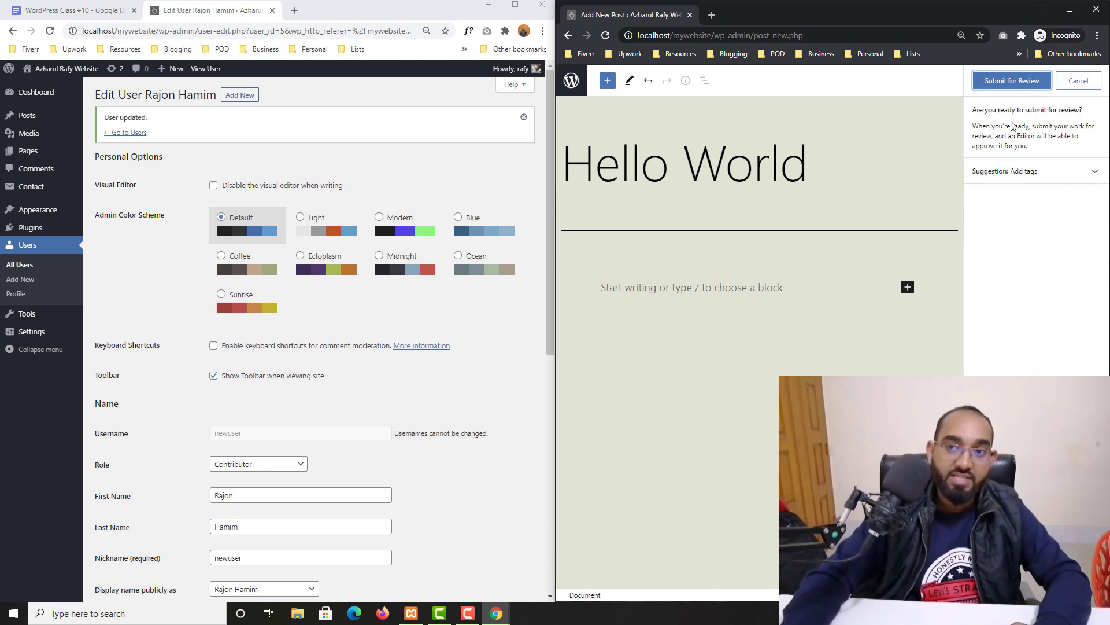
click(1003, 86)
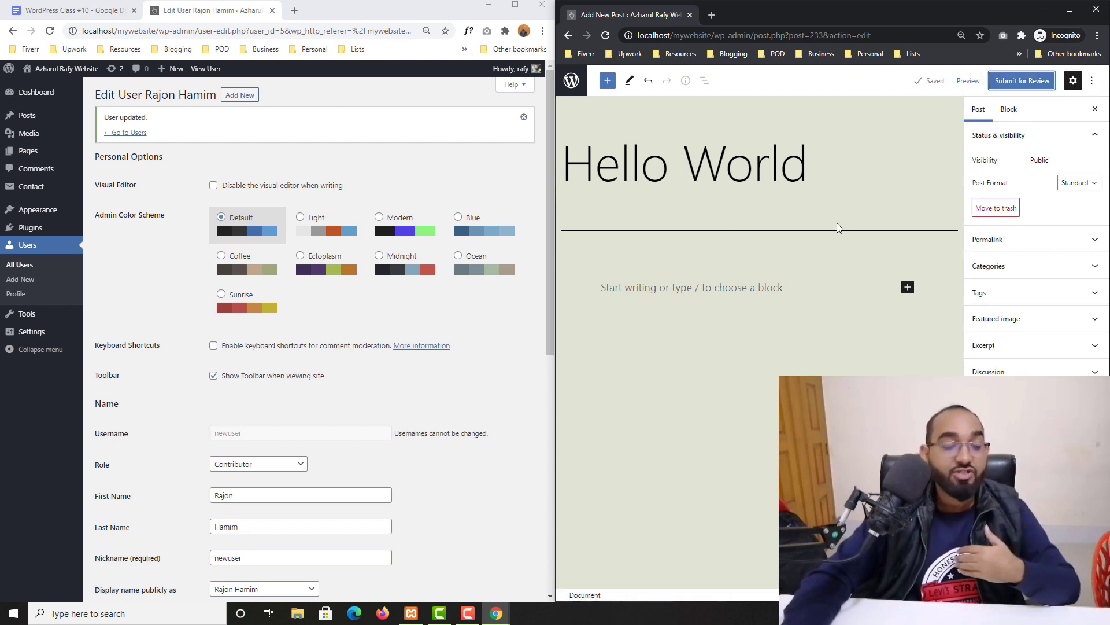
- Show the admin's All Posts list, where 'Hello World' appears as Pending among 8 posts
click(24, 121)
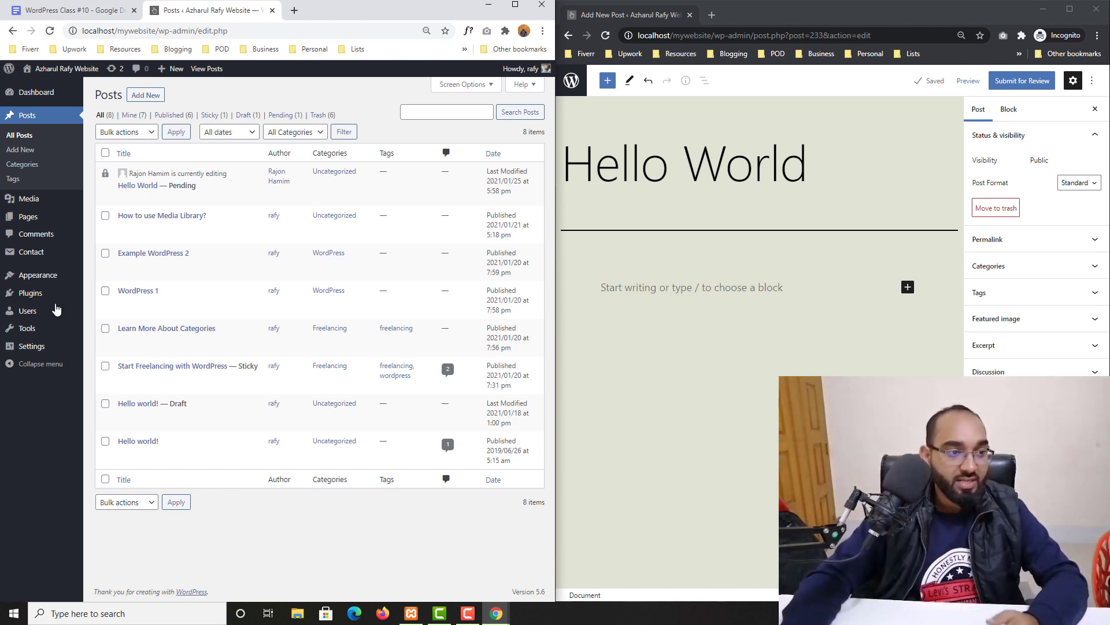
mouse_move(62, 315)
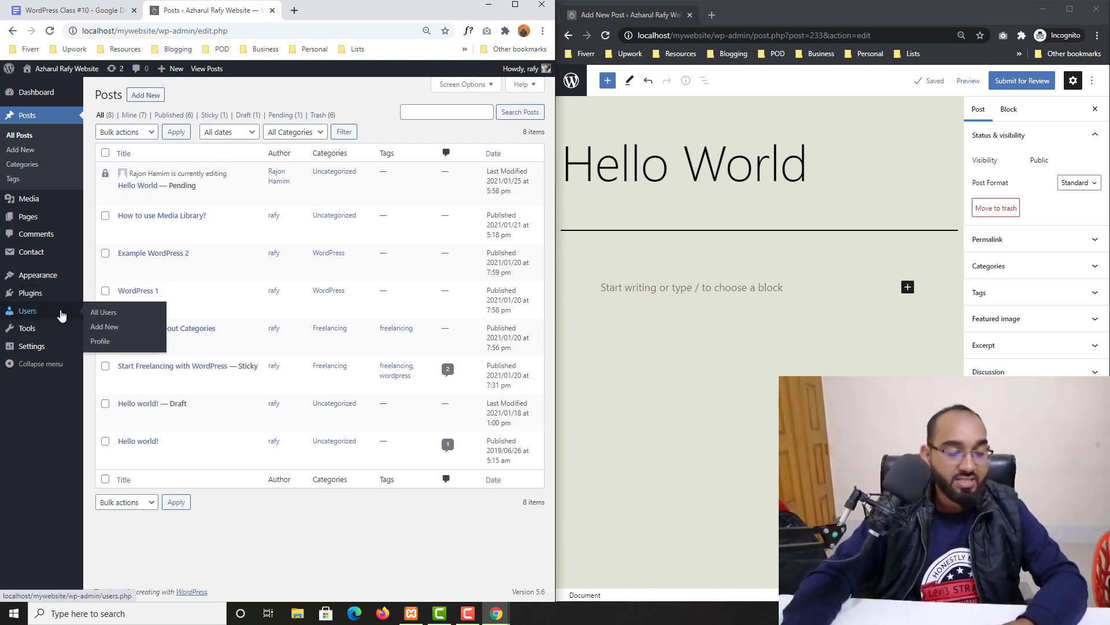
- Change the test user's role to Subscriber from All Users
click(103, 312)
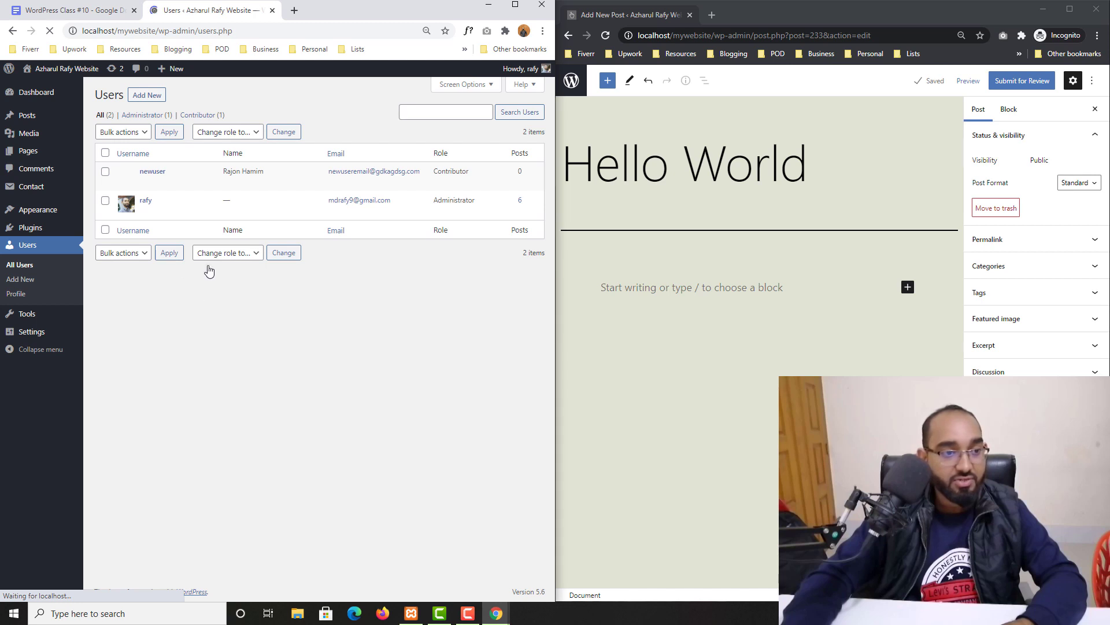
click(141, 183)
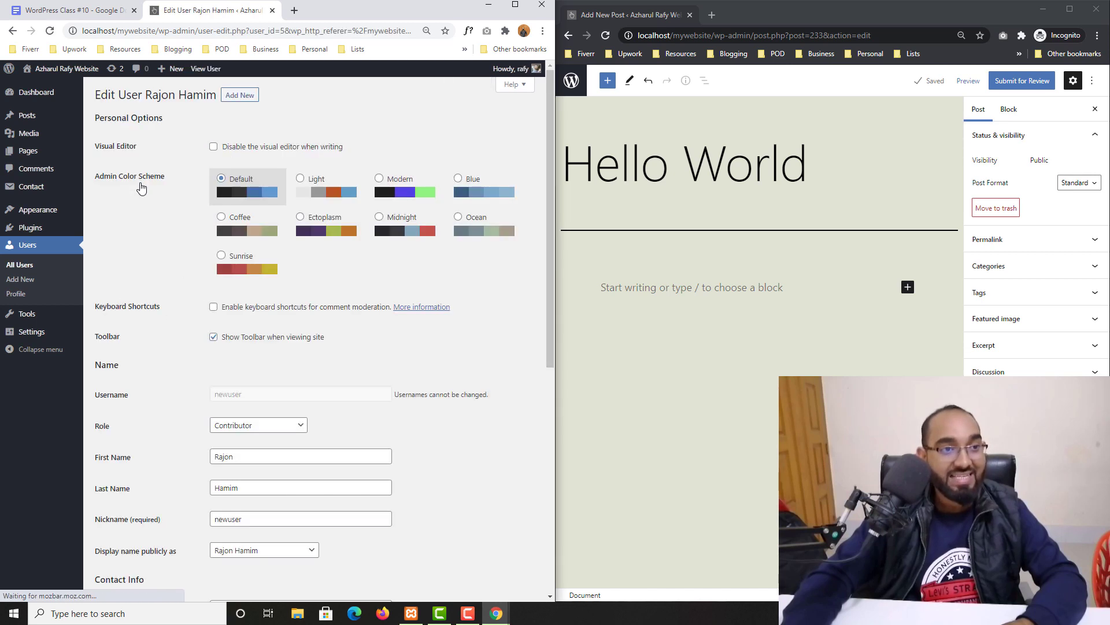
scroll(307, 370, down, 2)
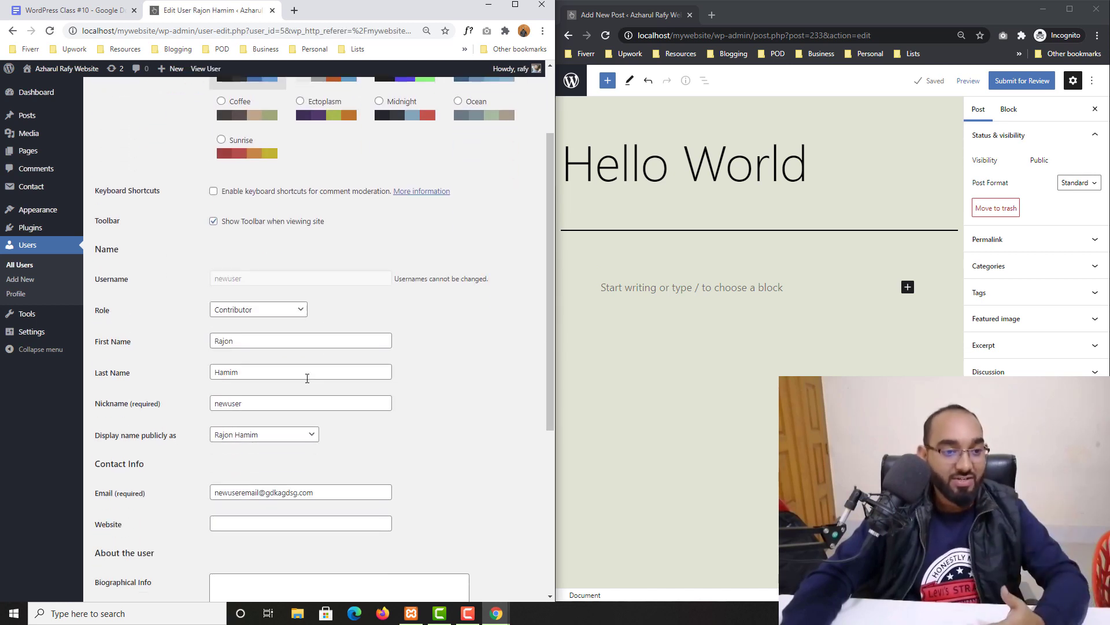
click(239, 321)
click(369, 334)
scroll(434, 417, down, 5)
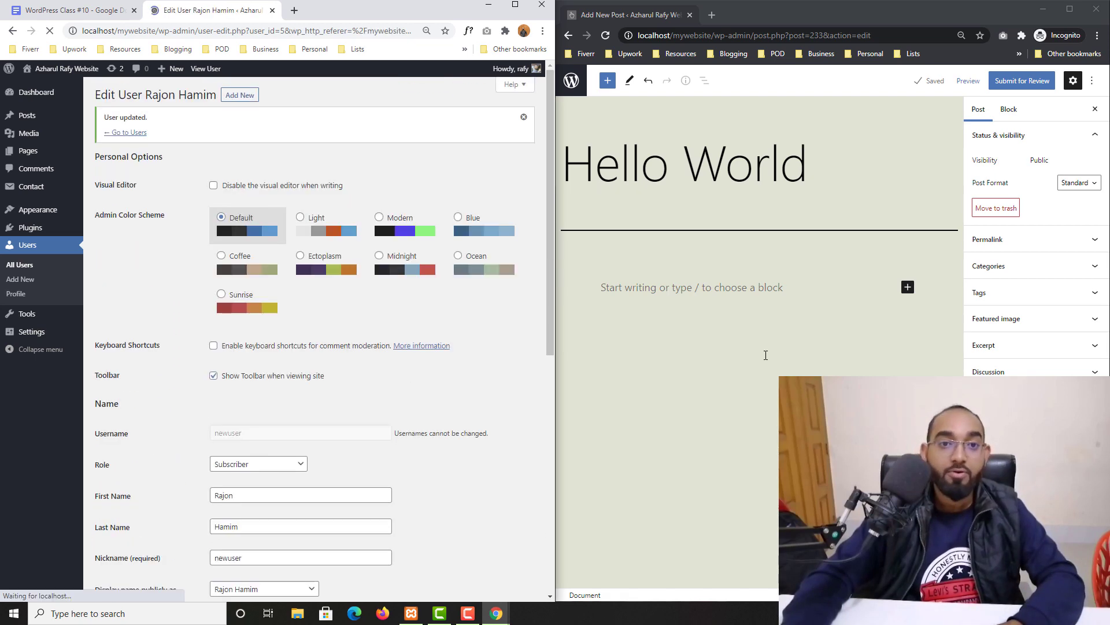
- In the incognito window, load wp-admin/ to see the Subscriber's reduced Dashboard
click(571, 81)
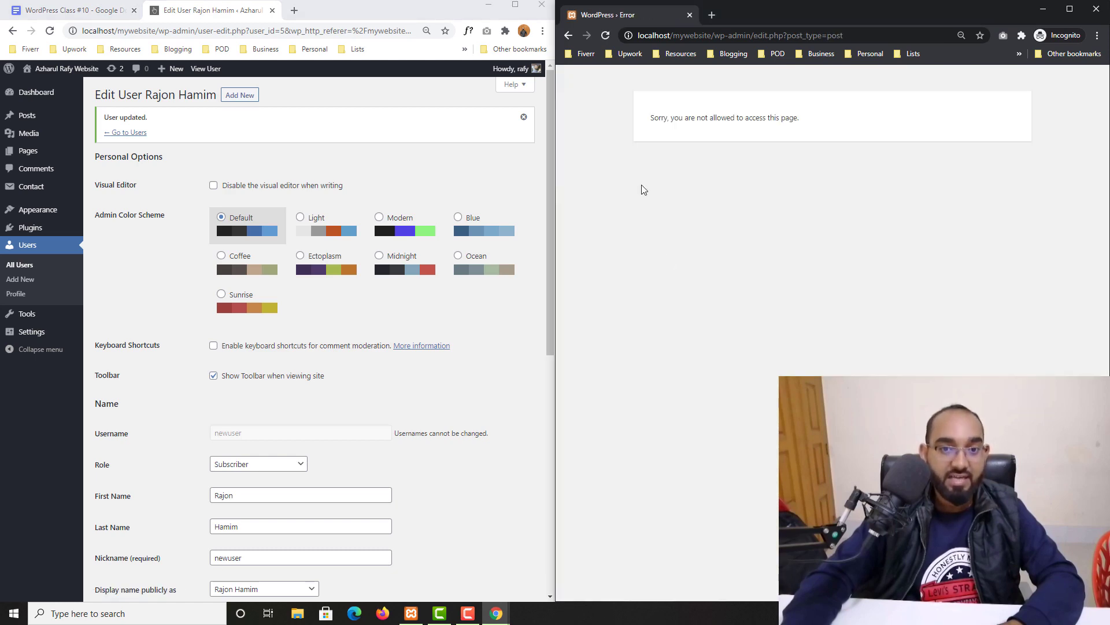
drag(775, 36, 918, 36)
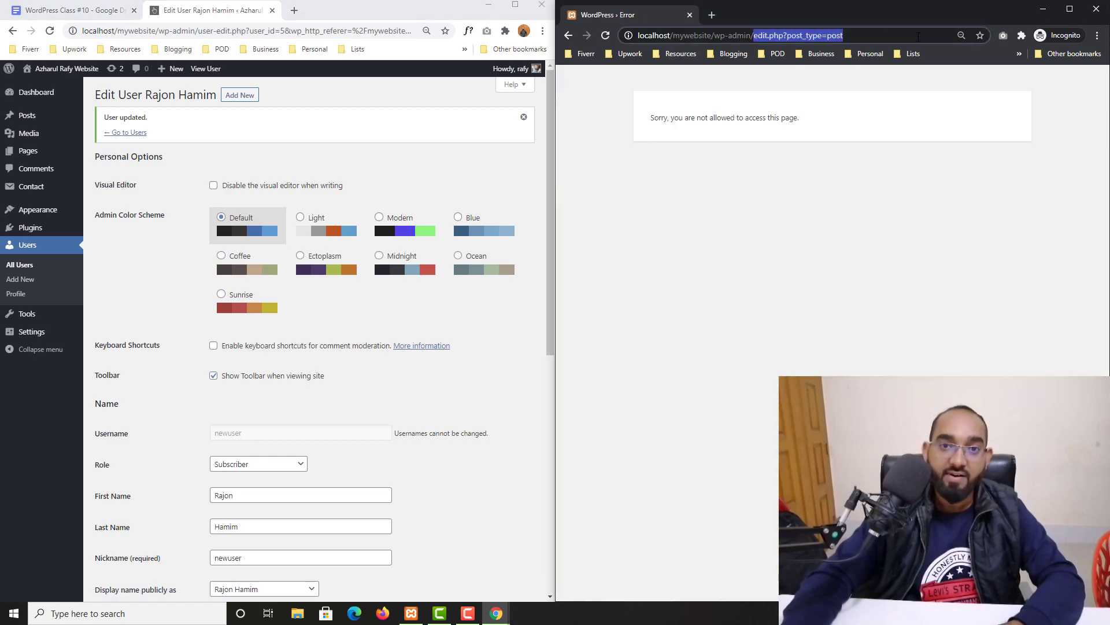
key(BackSpace)
key(Return)
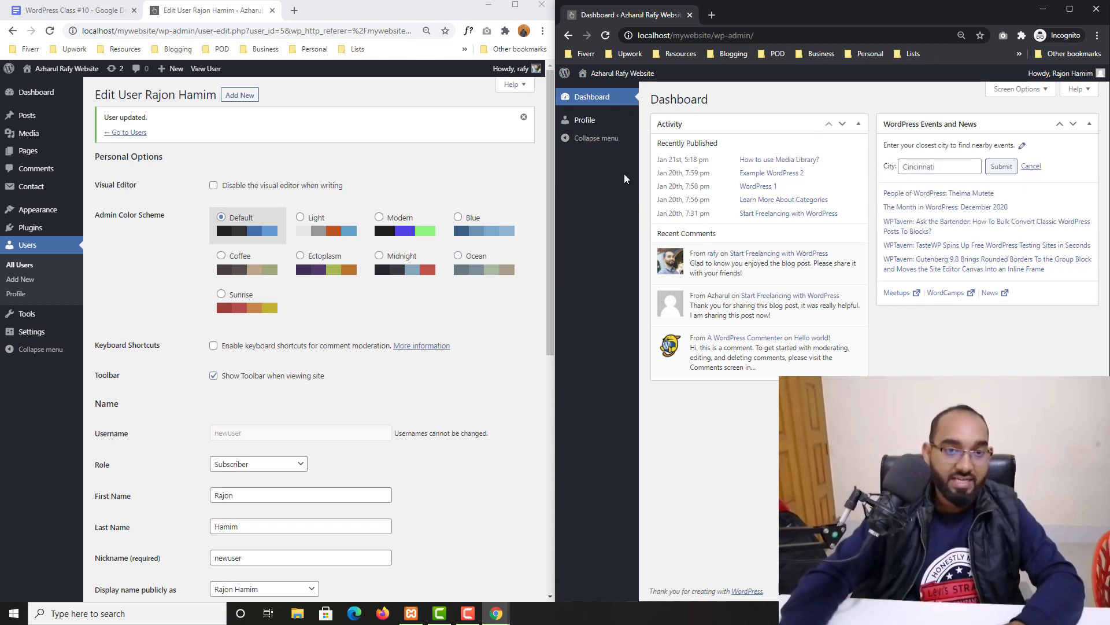
- On the Subscriber's Profile, enter the bio 'Hi, my name is ..... and I do .....'
click(586, 120)
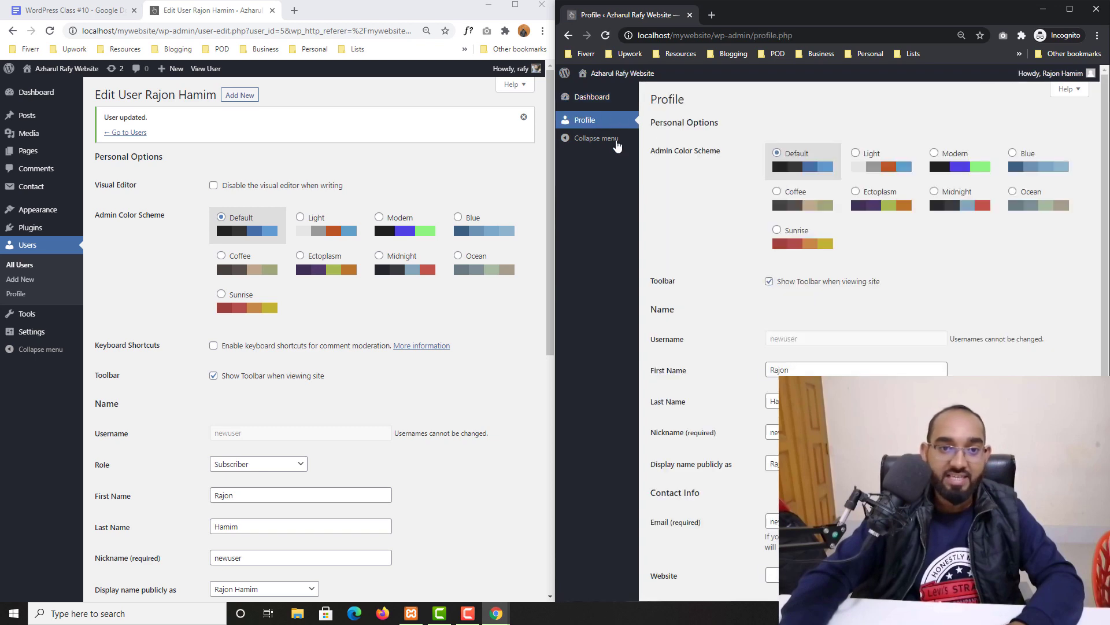
scroll(786, 354, down, 6)
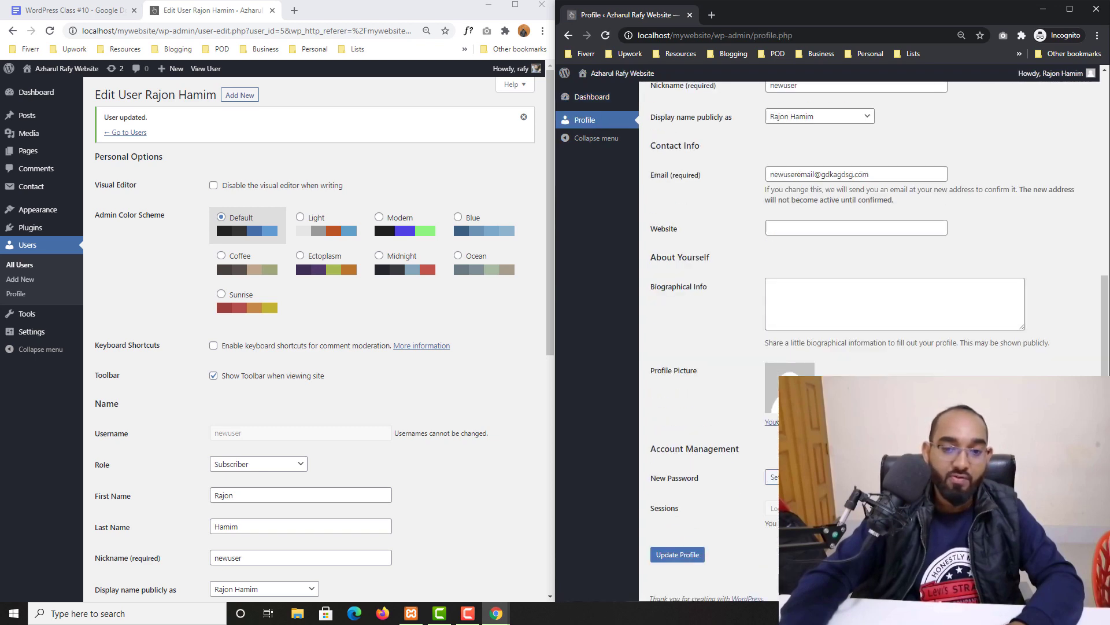
click(803, 312)
text(Hi, )
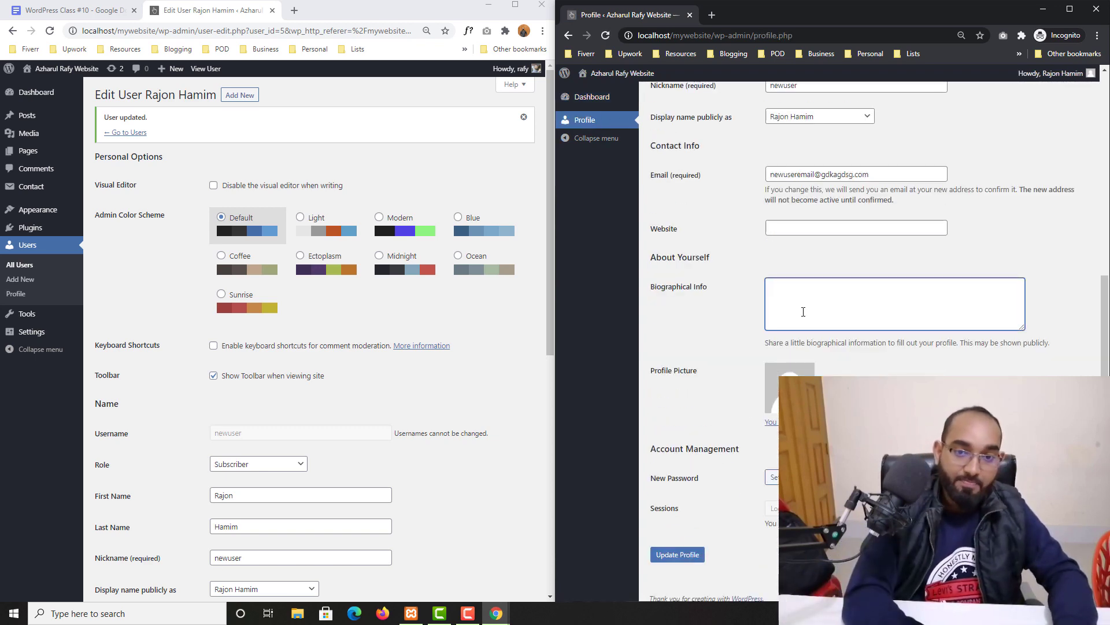
text(my name )
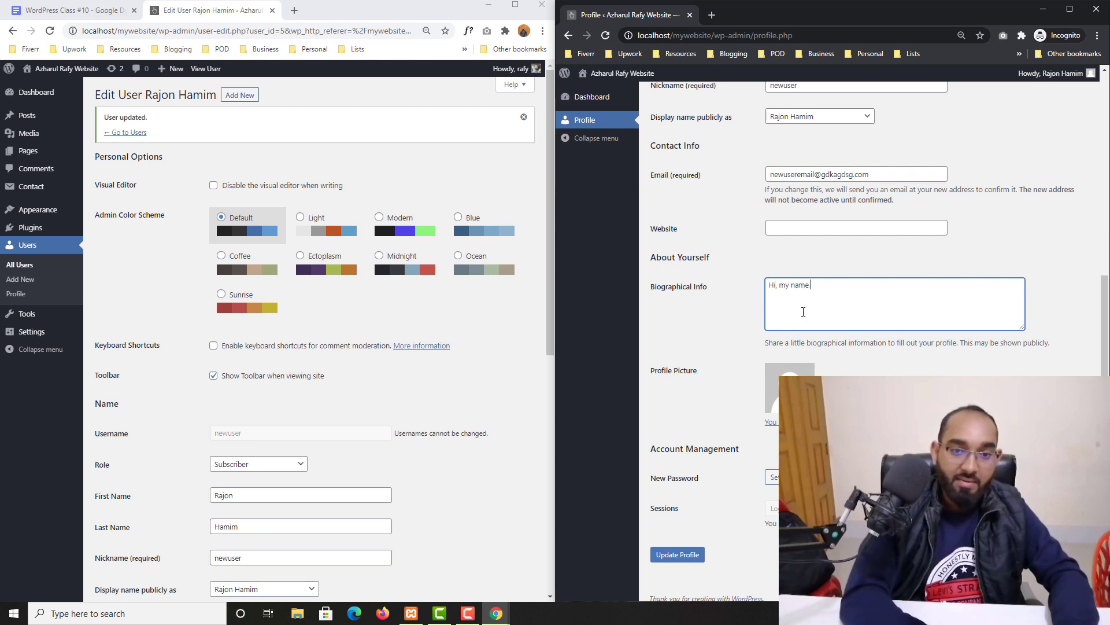
text(is ..... and I do)
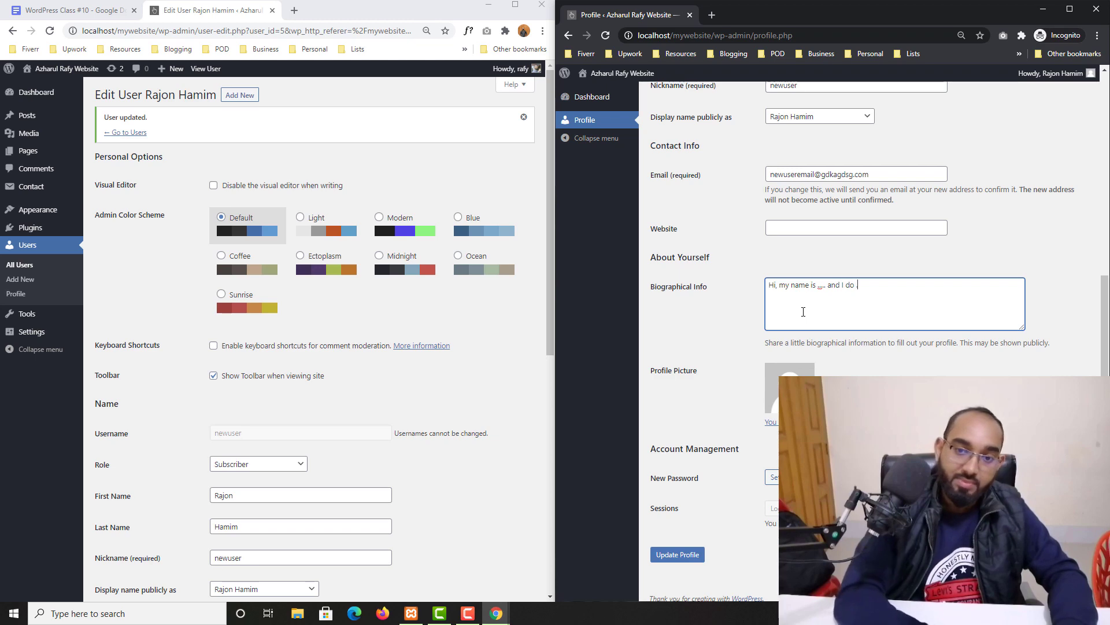
text( .....)
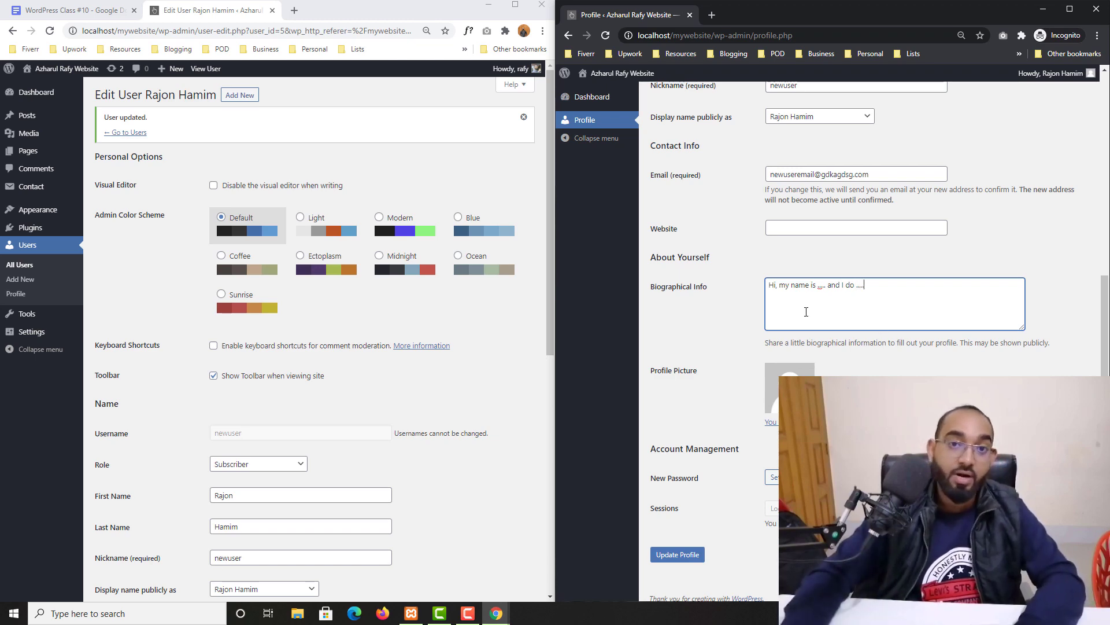
scroll(831, 259, up, 6)
scroll(829, 375, down, 3)
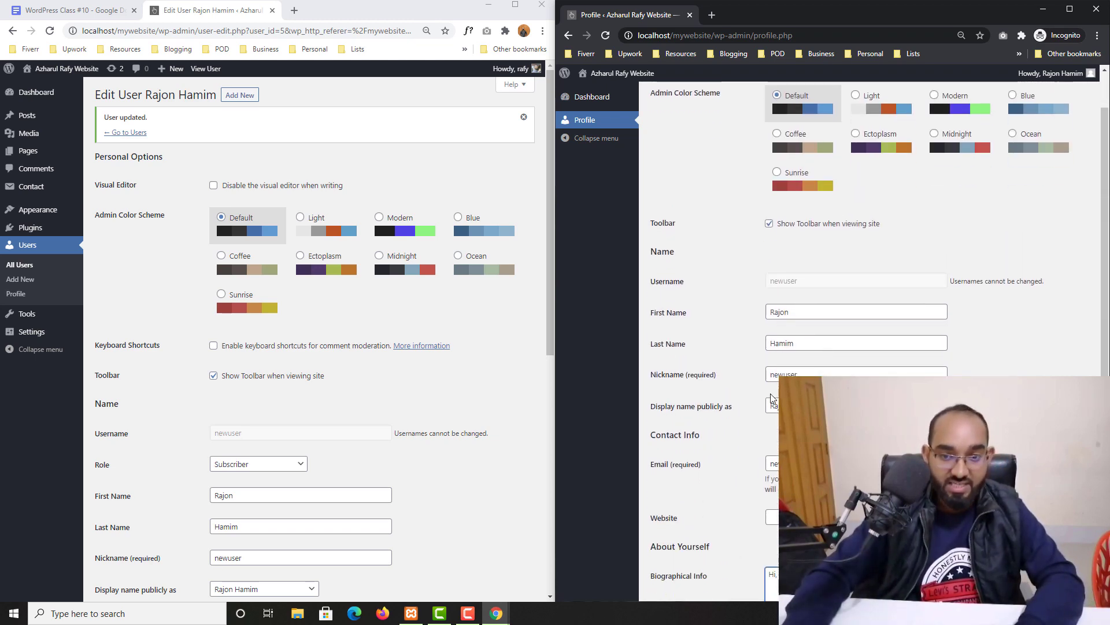
drag(825, 257, 751, 231)
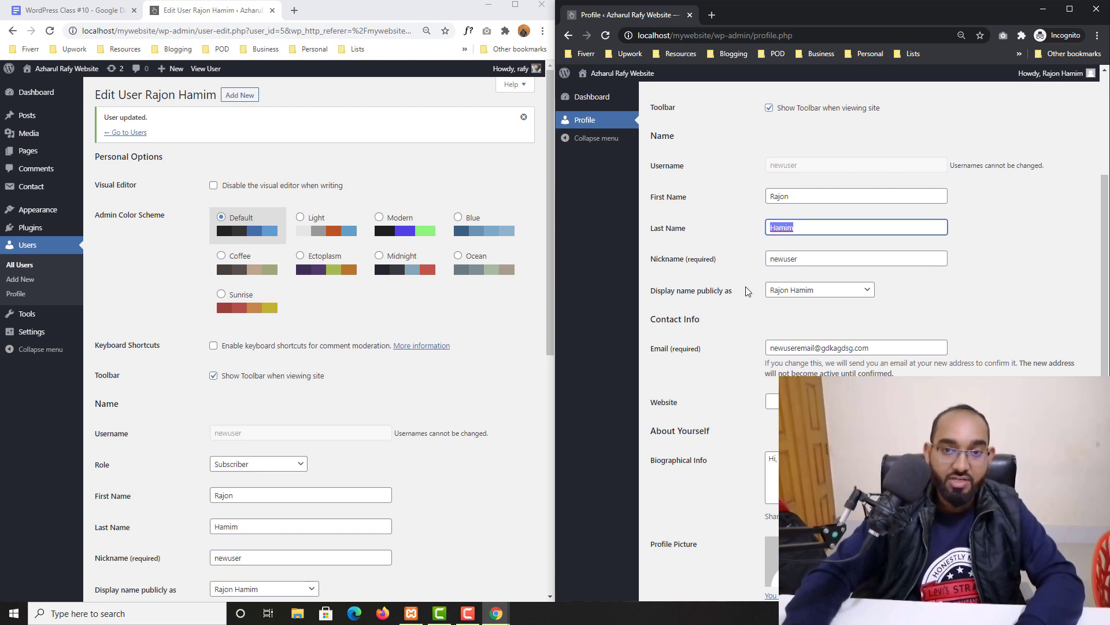
scroll(749, 292, up, 3)
click(882, 165)
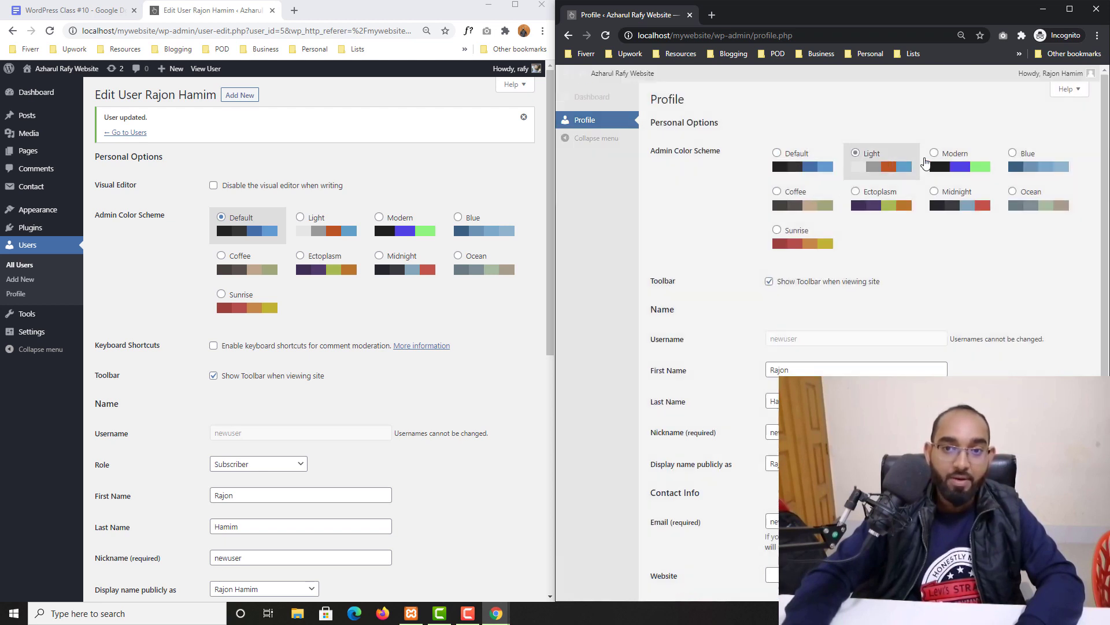
click(969, 174)
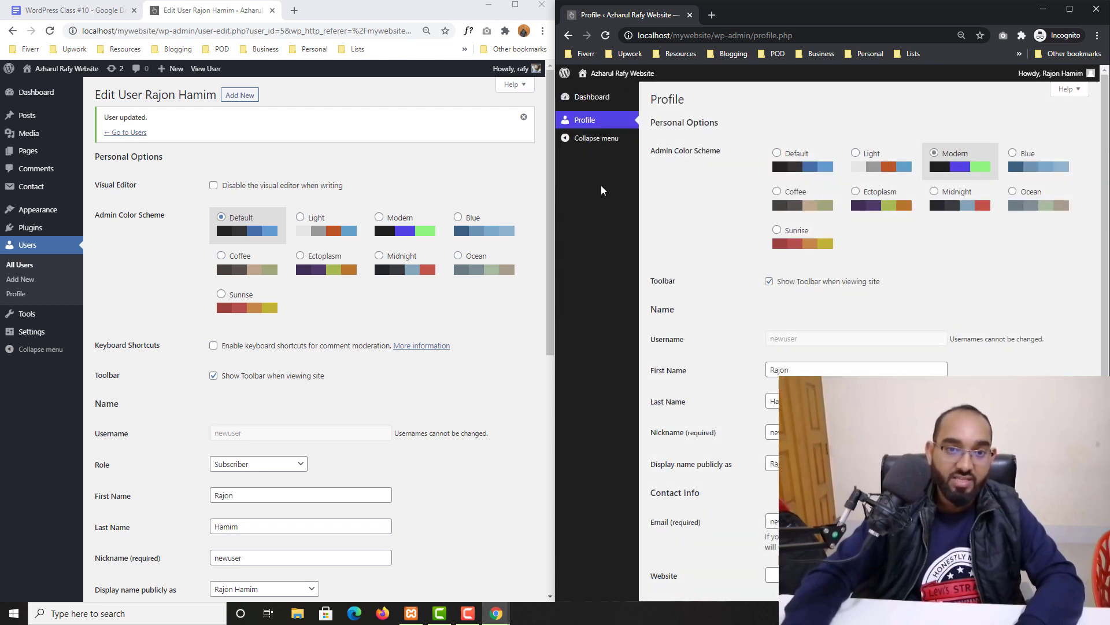
click(1055, 171)
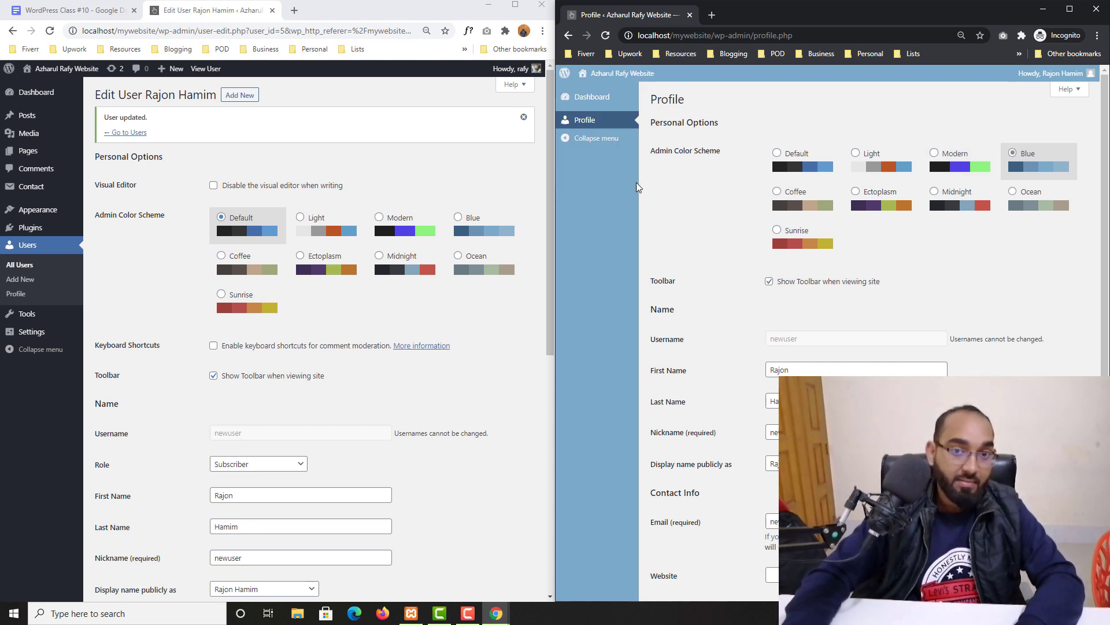
click(778, 155)
scroll(776, 272, down, 2)
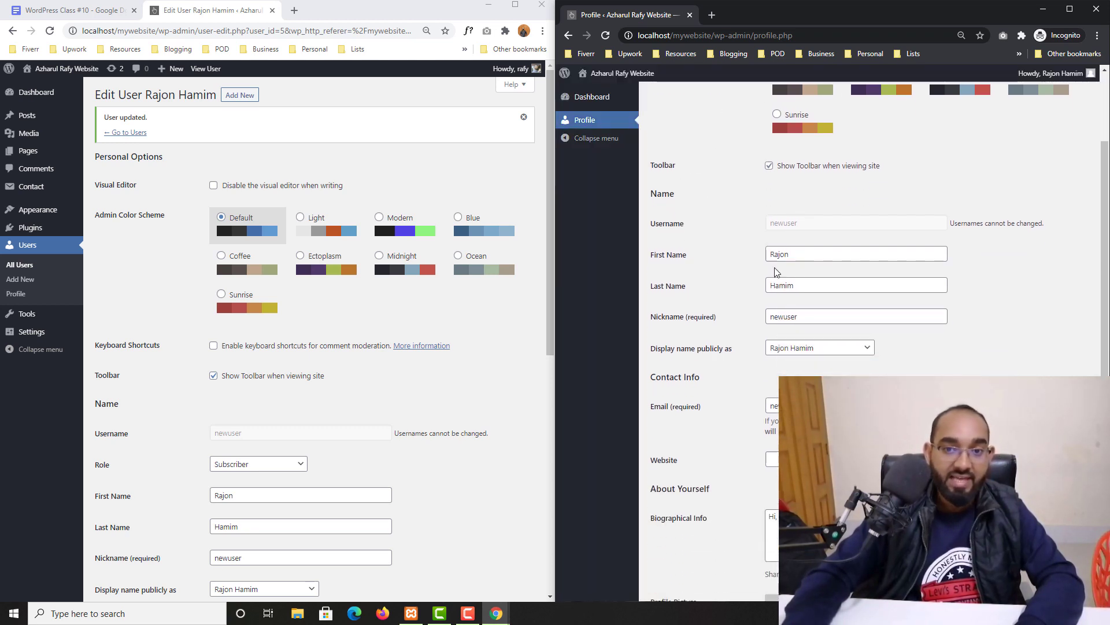
scroll(769, 262, down, 1)
double_click(800, 197)
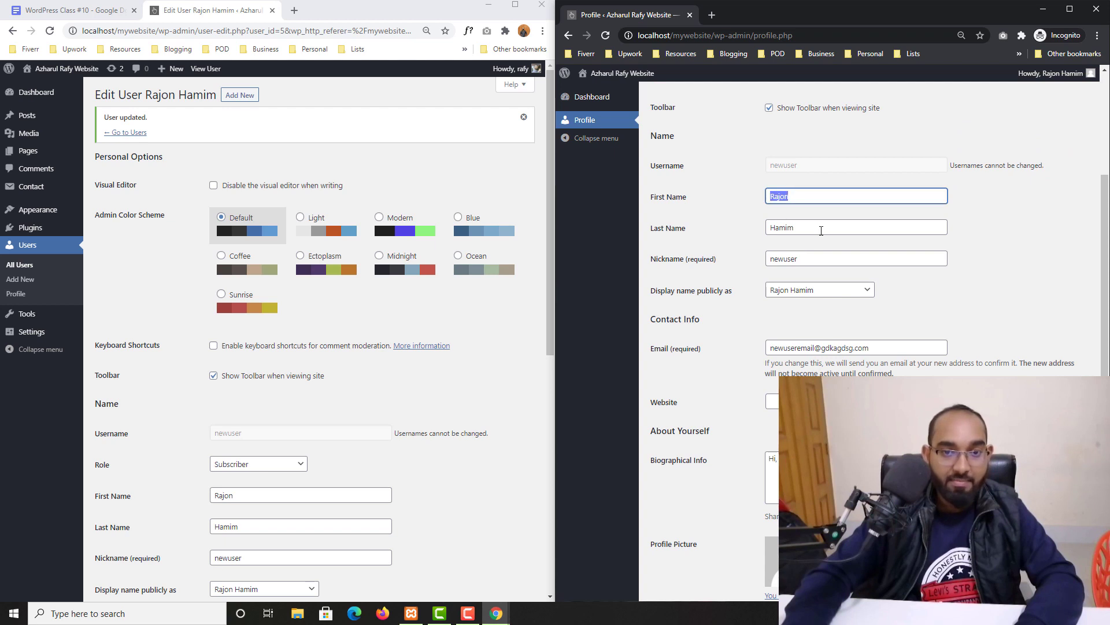
double_click(827, 259)
click(787, 167)
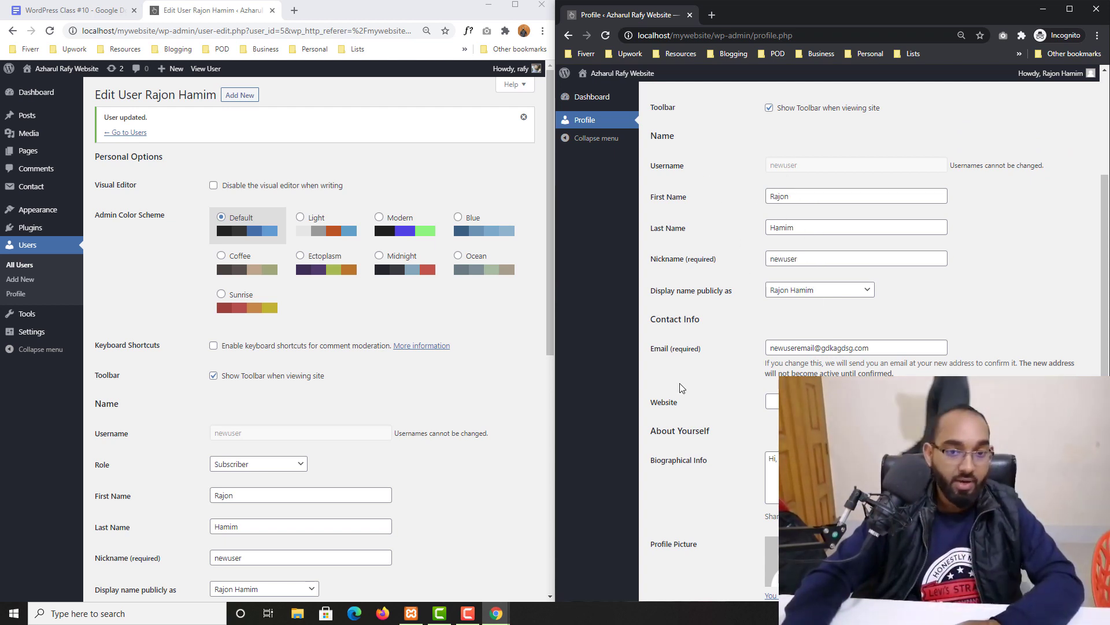
scroll(681, 377, down, 2)
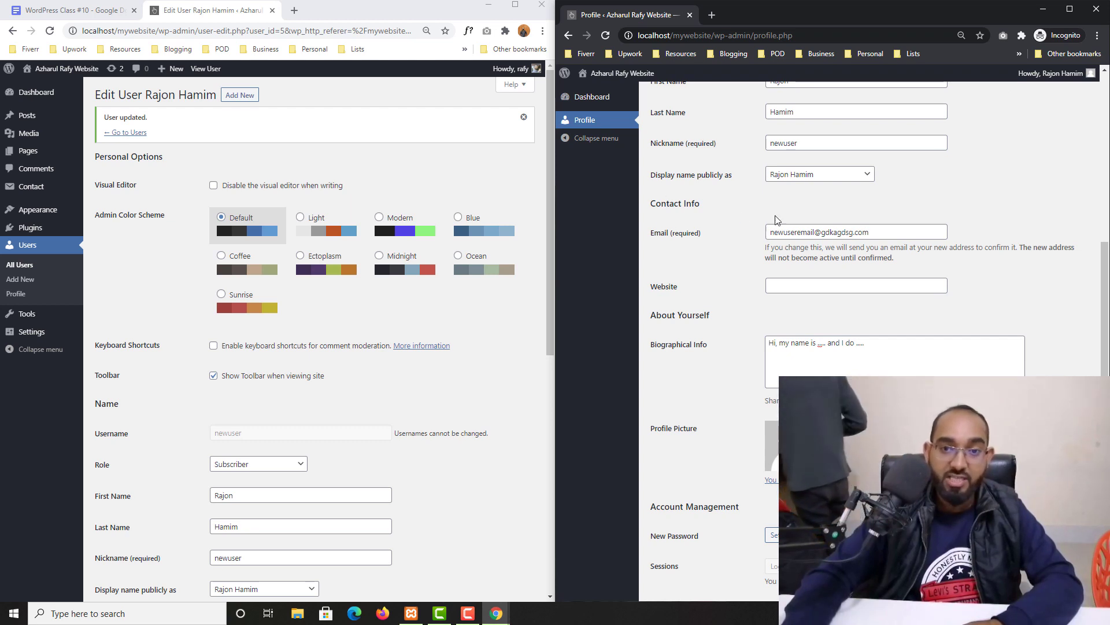
drag(845, 231, 769, 232)
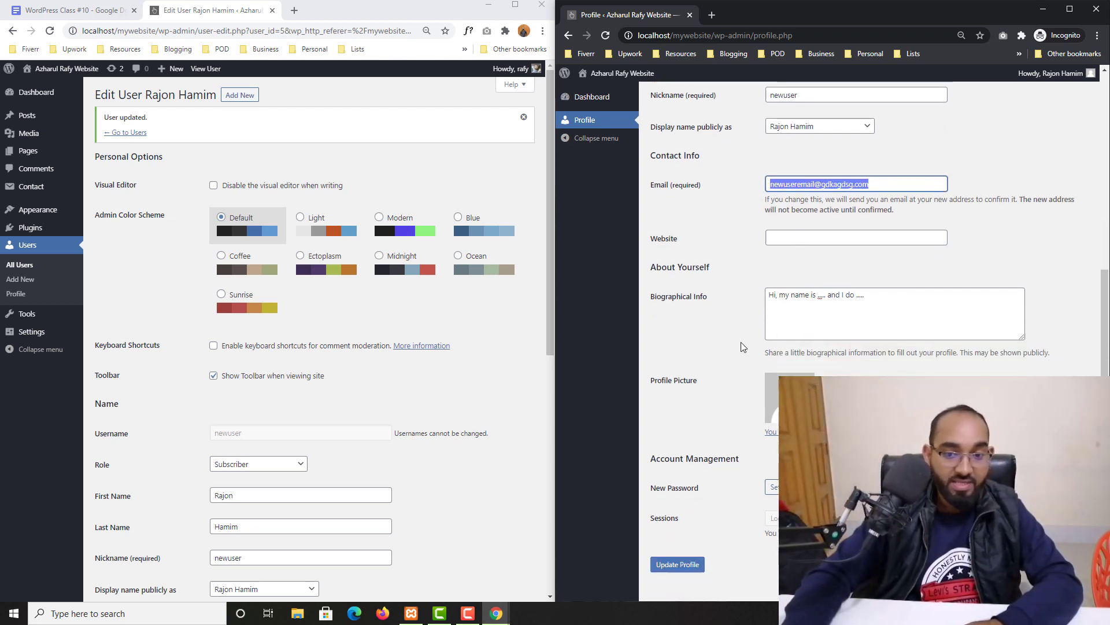
scroll(803, 374, down, 1)
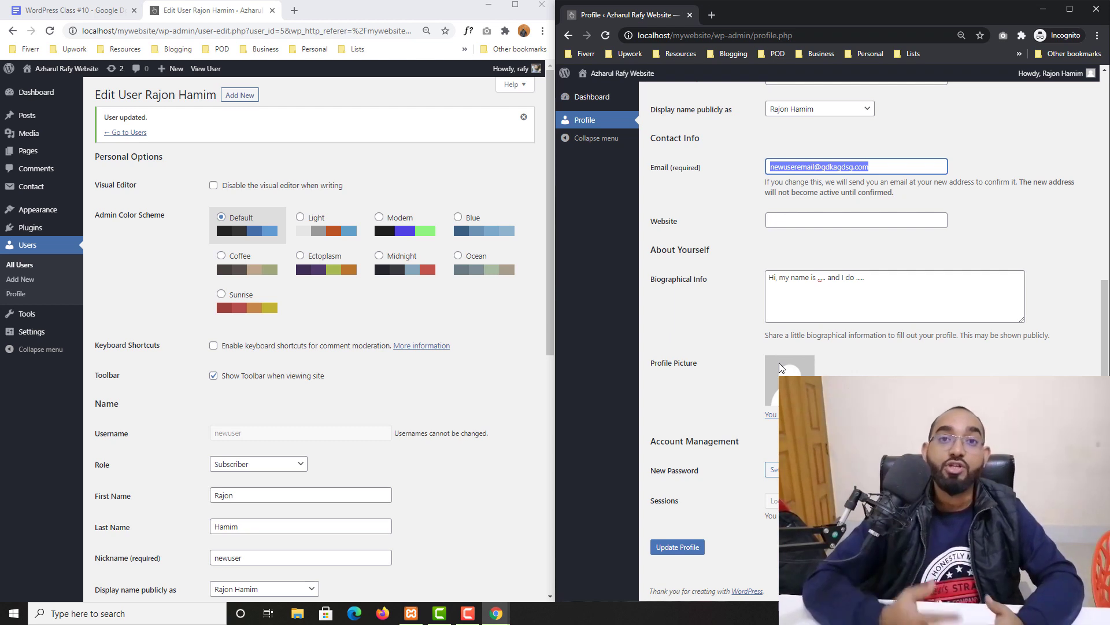
- Follow the Profile Picture link to Gravatar and open its account sign-up form
click(770, 414)
click(743, 22)
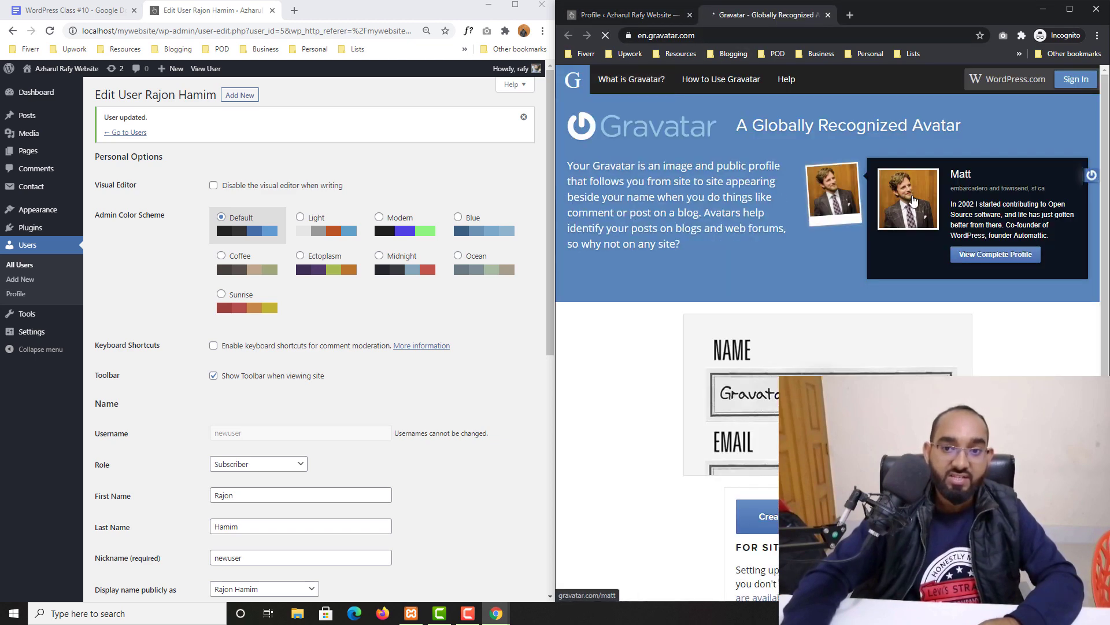
click(645, 17)
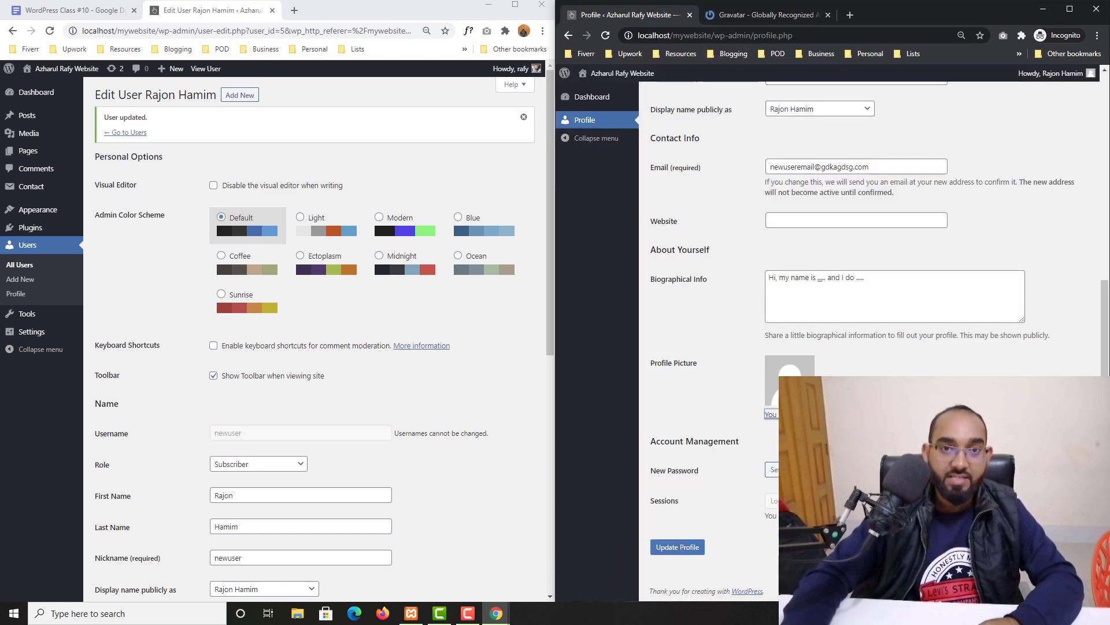
click(738, 13)
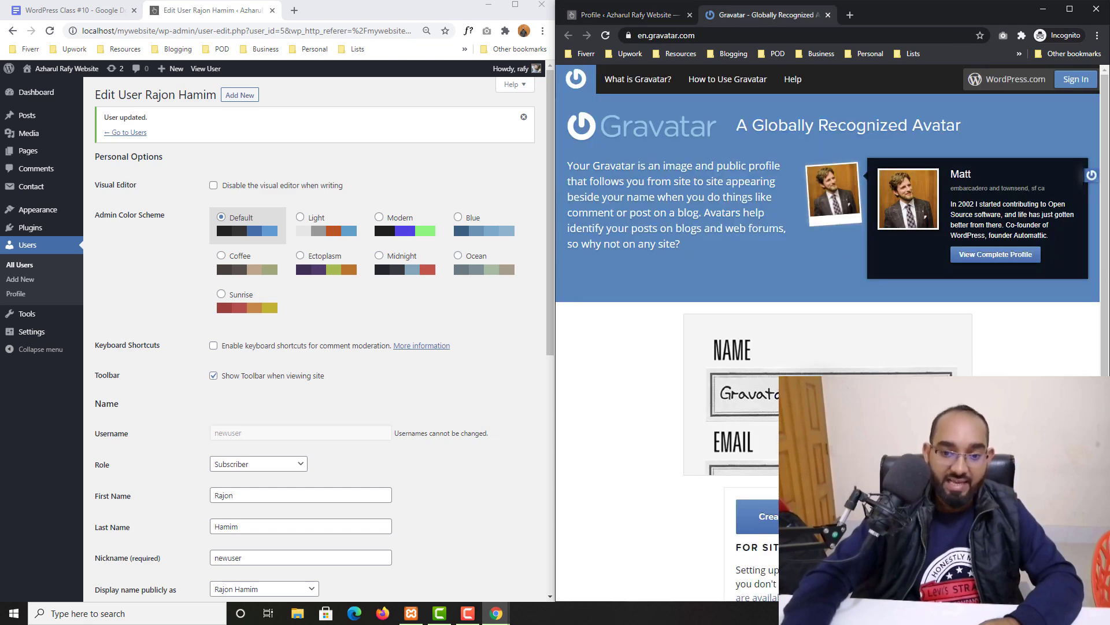
click(757, 516)
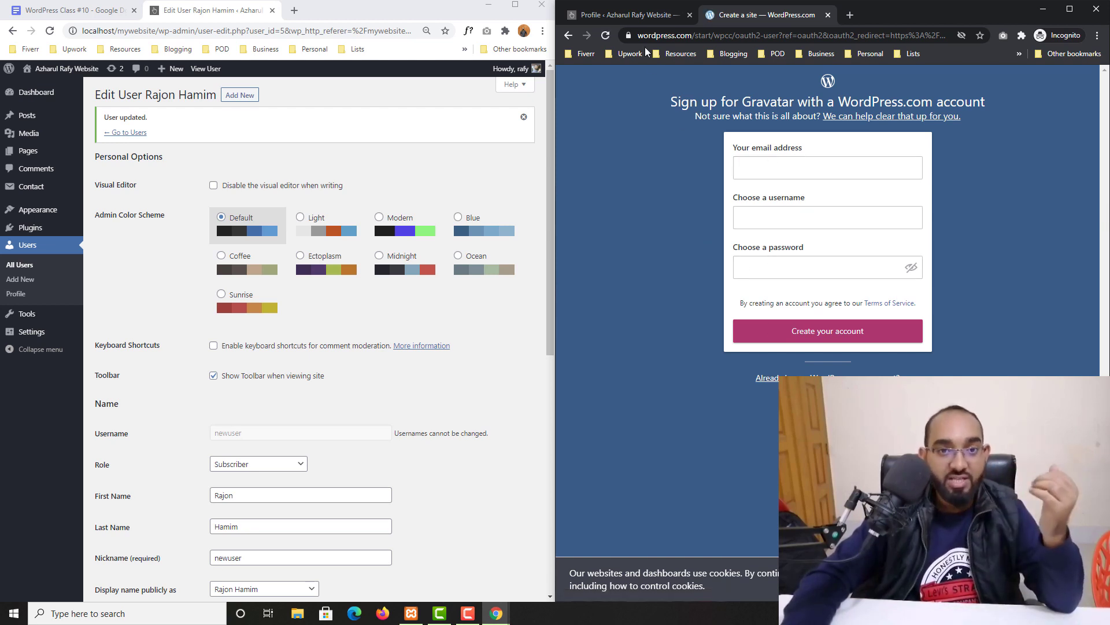
- Return to the WordPress profile tab, then list all users in the admin window
click(632, 15)
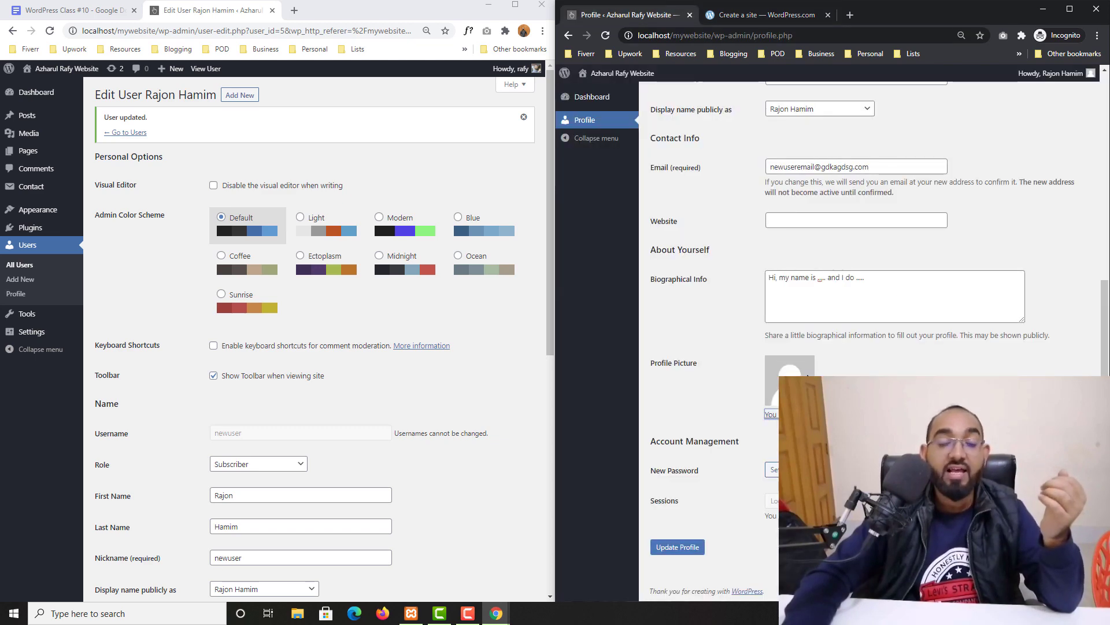
click(768, 15)
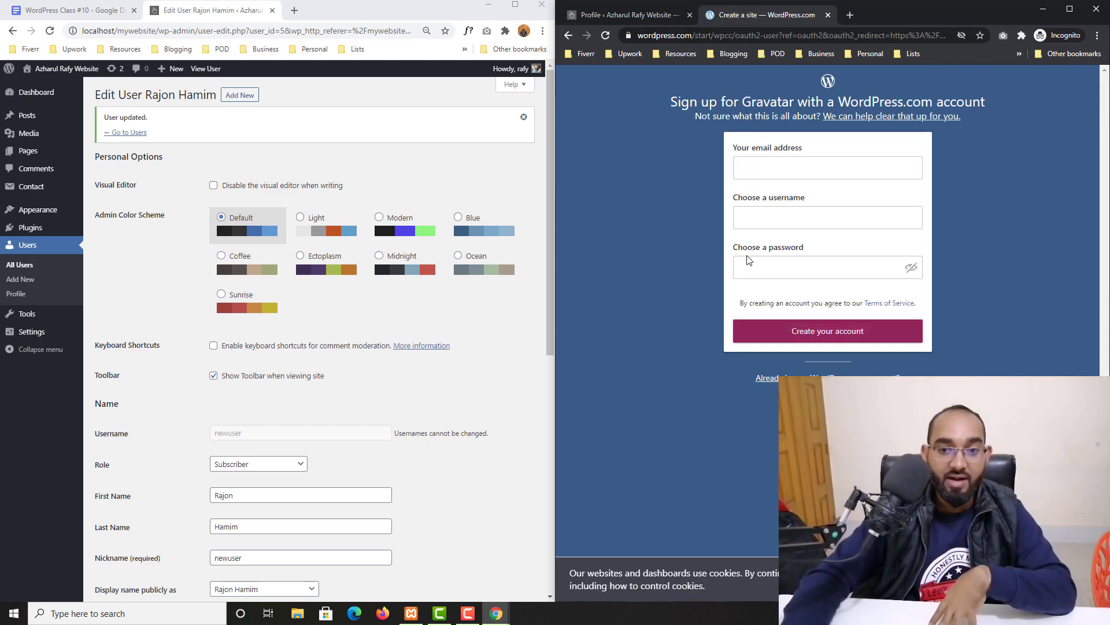
click(602, 16)
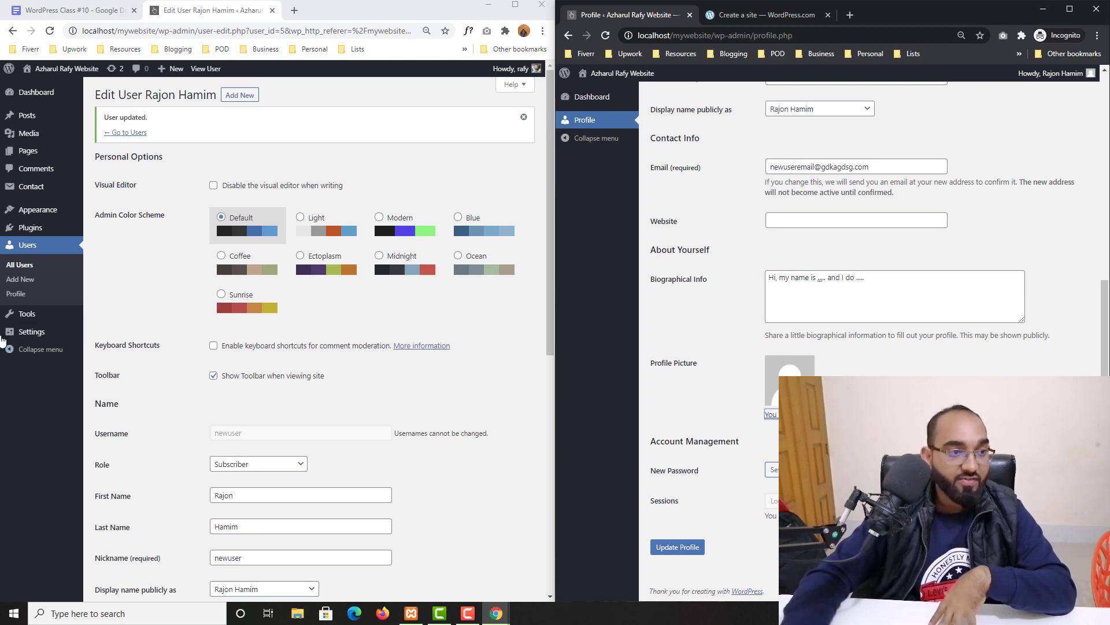
click(26, 271)
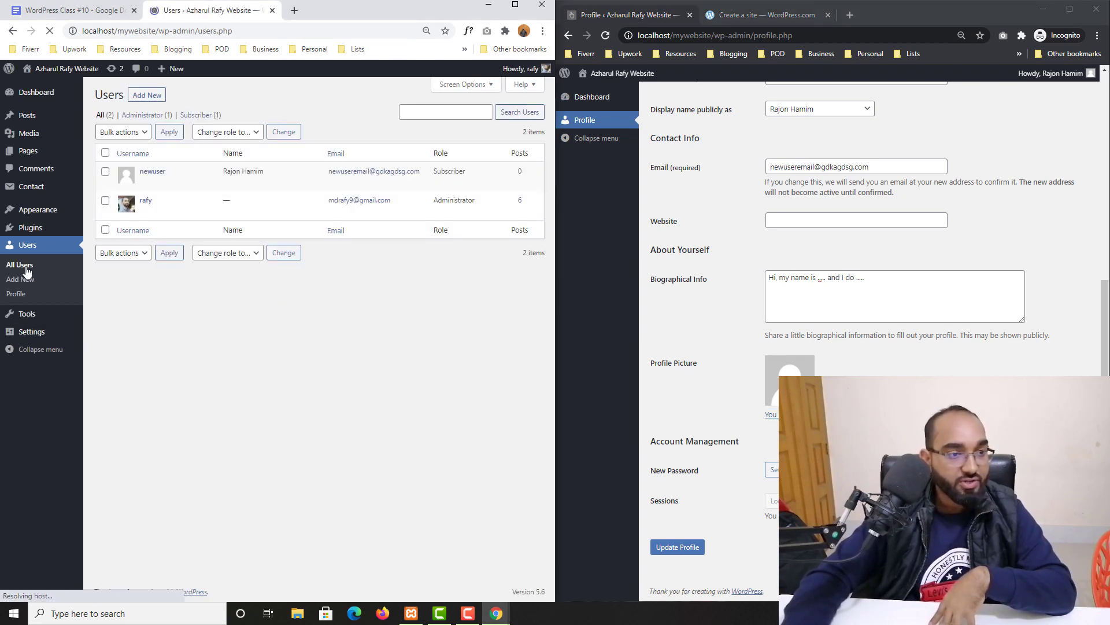